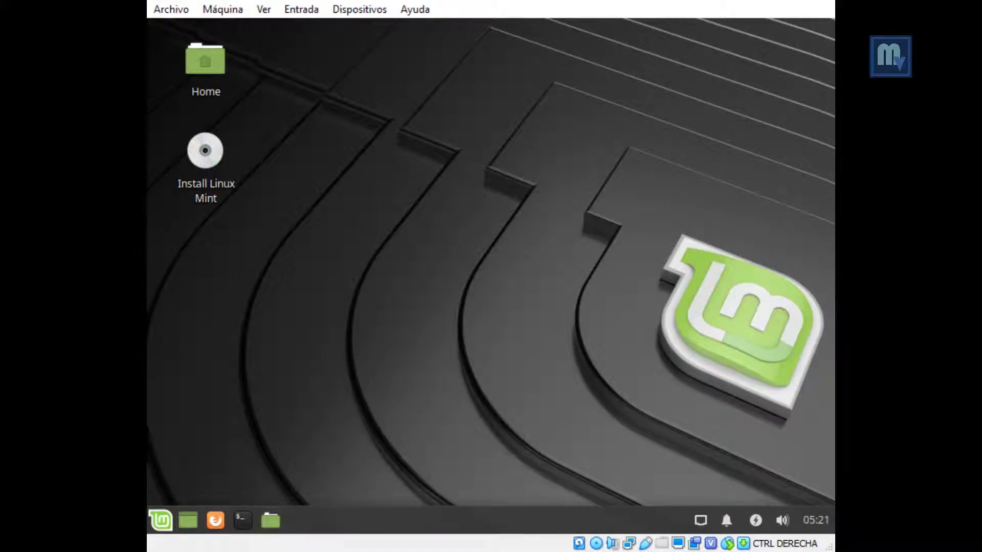
# Step: Check the network connection options, then close them
pyautogui.click(701, 520)
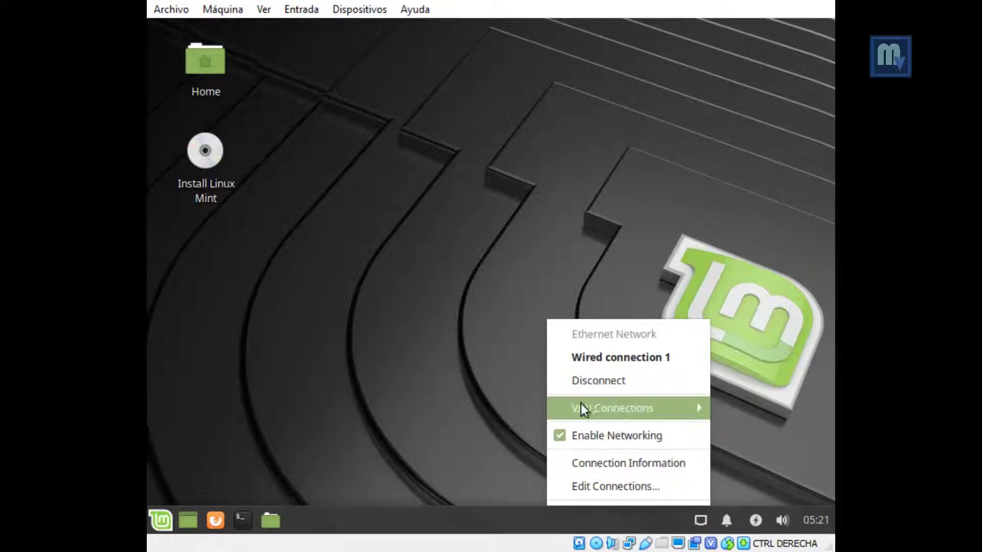
pyautogui.moveTo(578, 404)
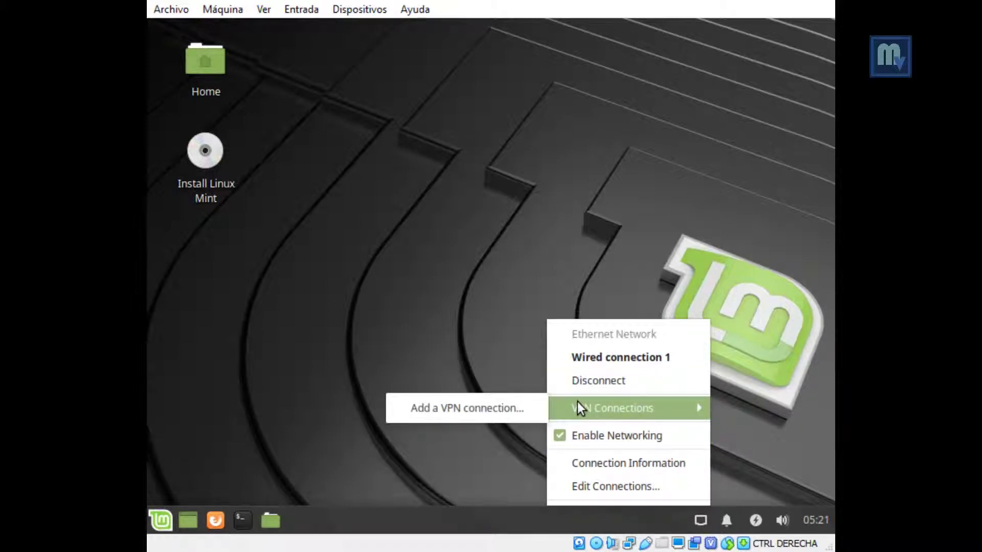
pyautogui.click(470, 338)
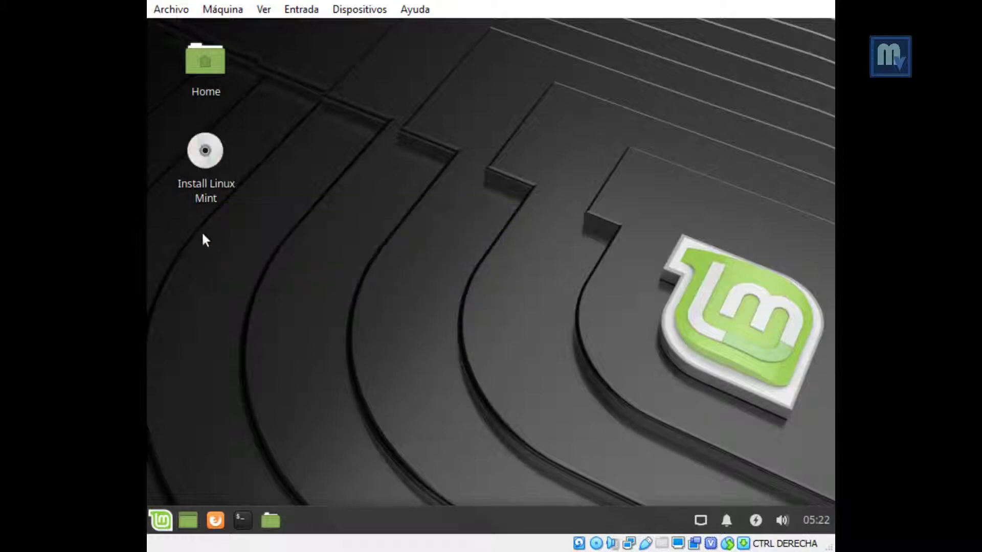
# Step: Launch Install Linux Mint and choose Español as the installer language
pyautogui.click(200, 167)
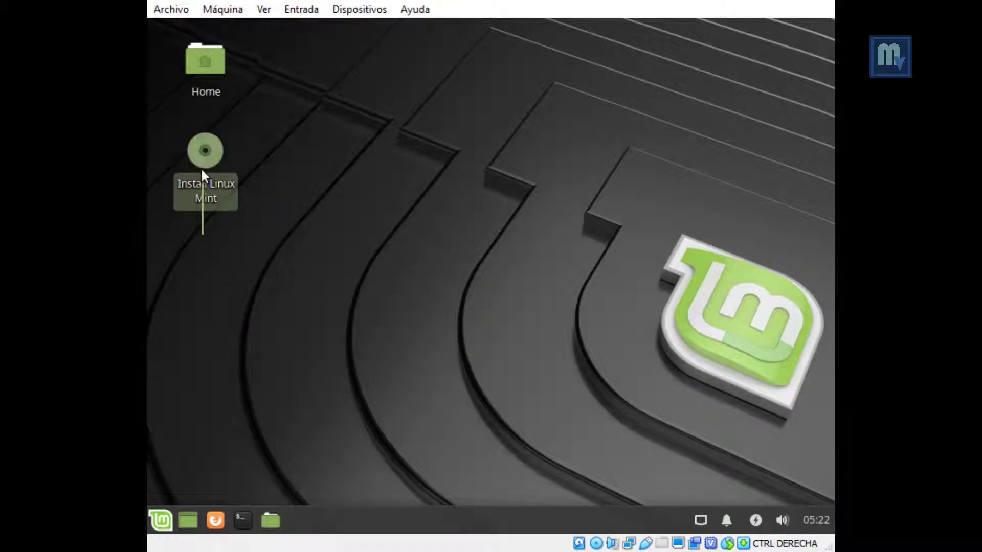
pyautogui.doubleClick(210, 195)
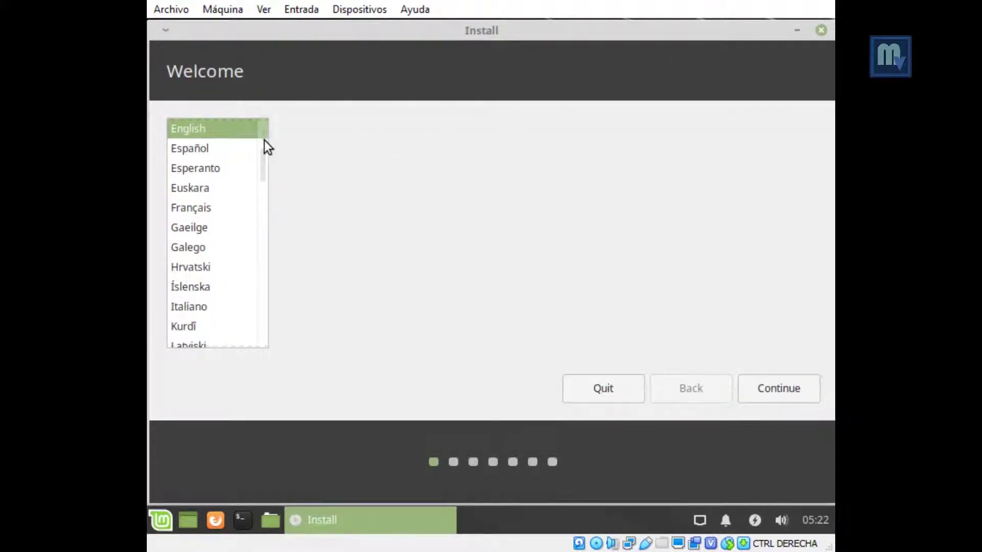
pyautogui.click(210, 151)
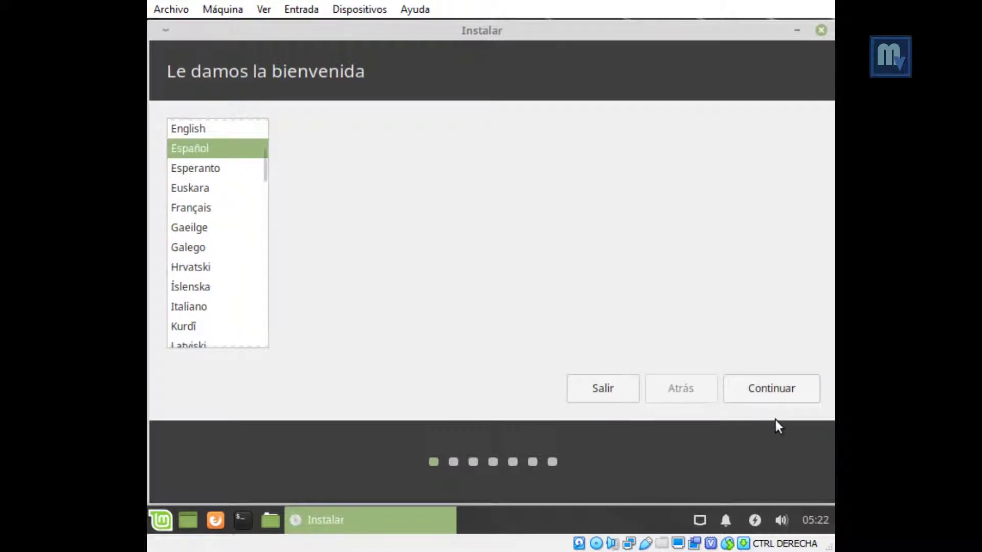
pyautogui.click(759, 394)
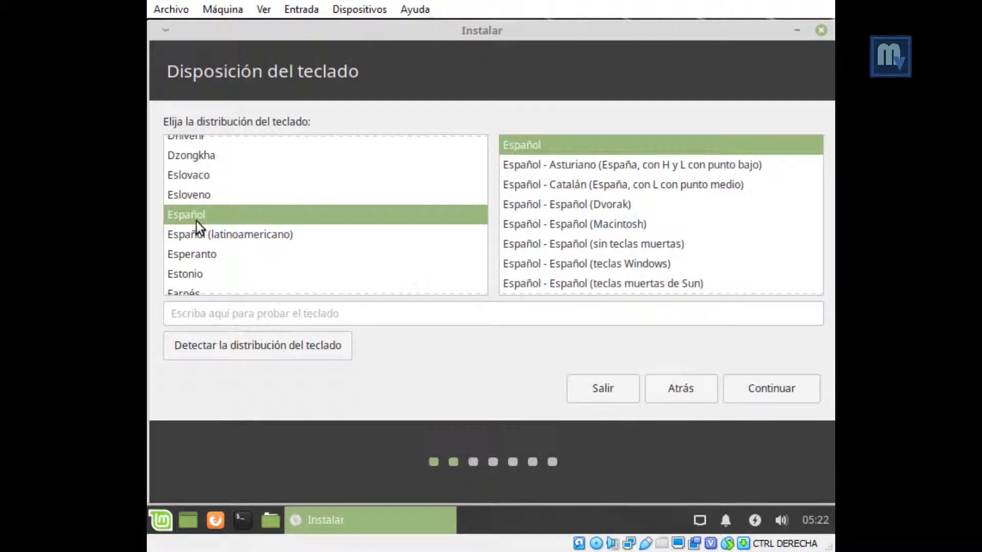
# Step: Select the Español (latinoamericano) keyboard layout and continue
pyautogui.click(190, 234)
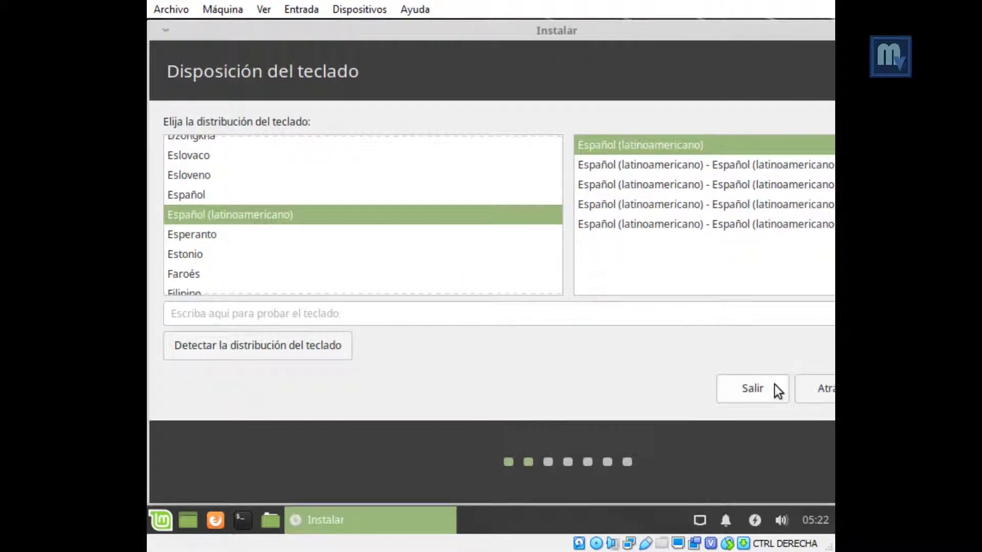
pyautogui.moveTo(753, 35); pyautogui.dragTo(618, 30)
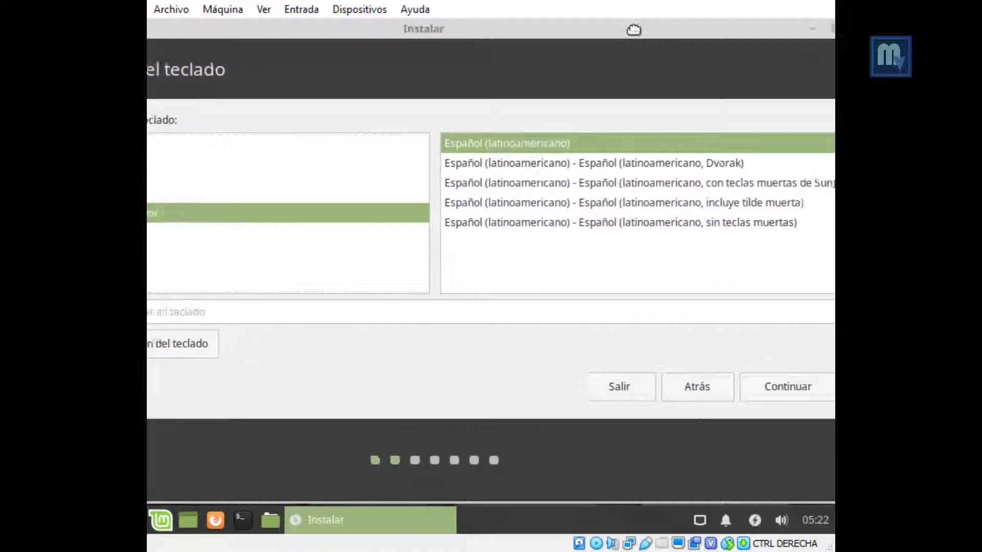
pyautogui.click(788, 383)
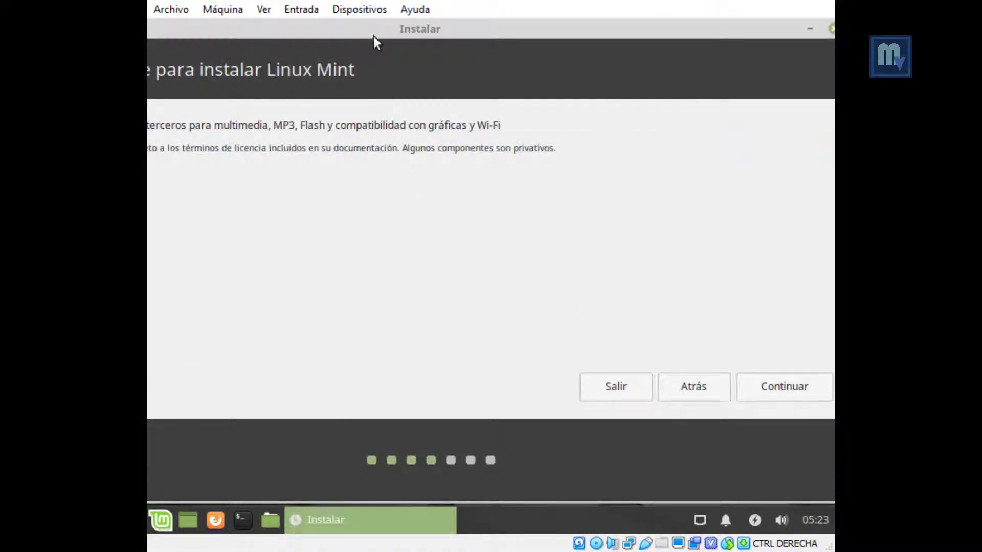
# Step: Continue with the multimedia, MP3, Flash and Wi-Fi third-party software option left unchecked
pyautogui.moveTo(373, 36); pyautogui.dragTo(507, 38)
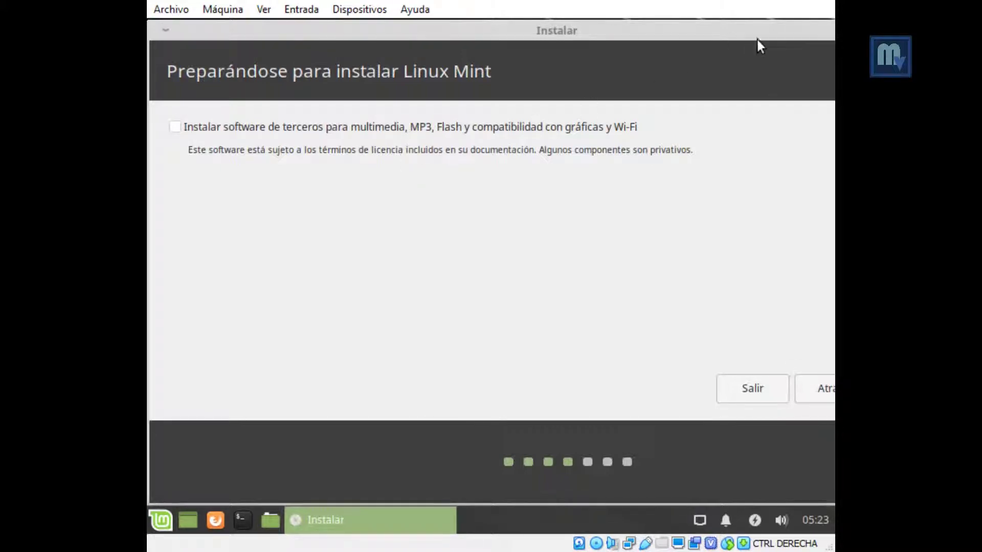
pyautogui.moveTo(763, 38); pyautogui.dragTo(604, 40)
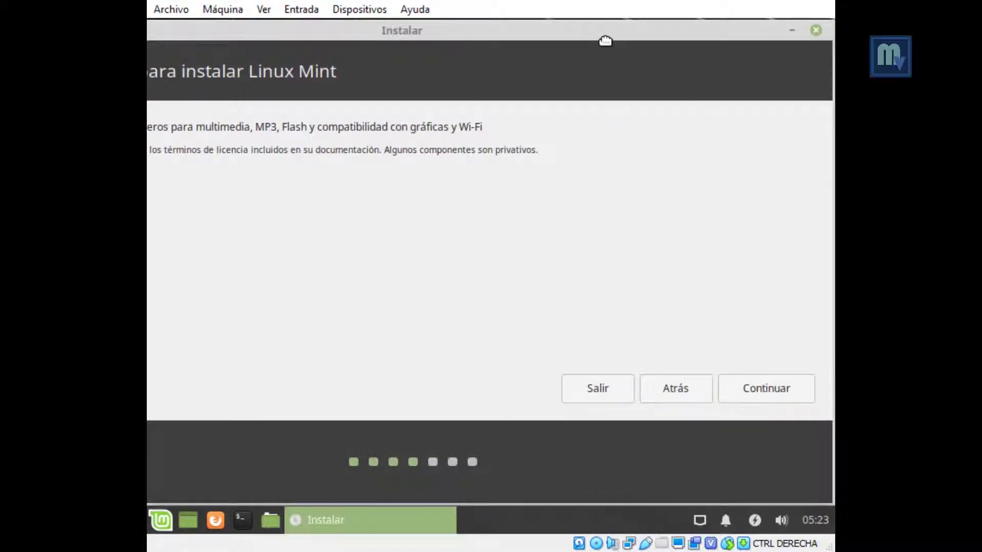
pyautogui.click(744, 391)
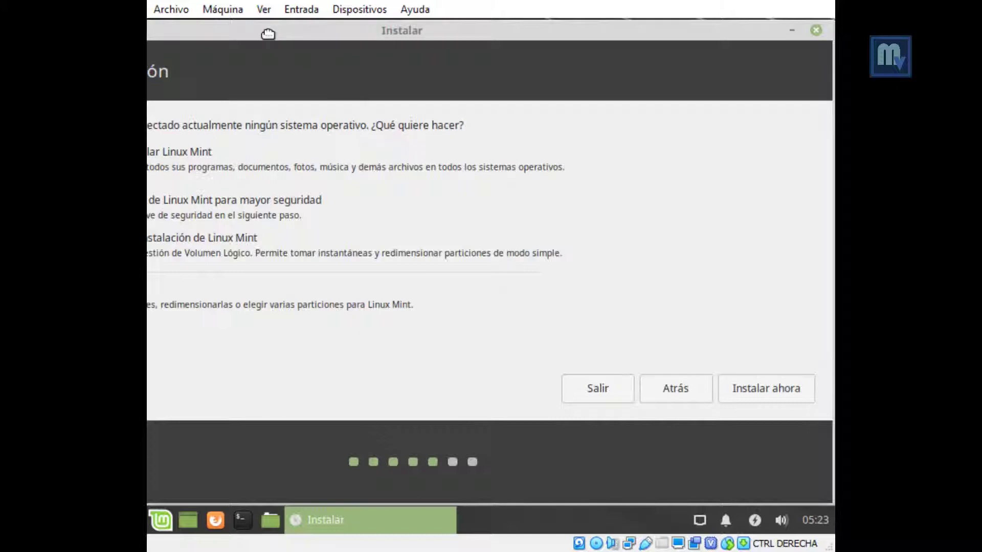
pyautogui.moveTo(268, 34); pyautogui.dragTo(429, 34)
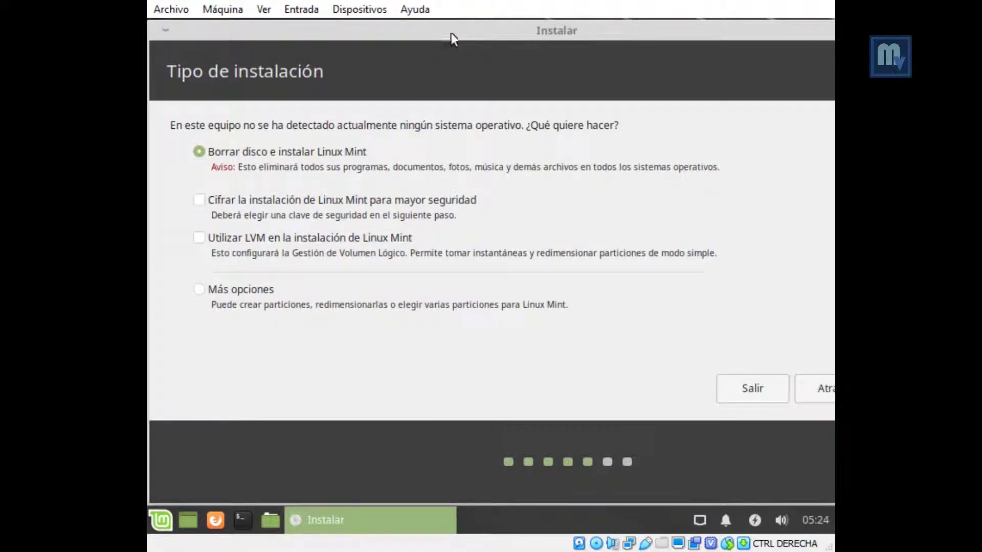
pyautogui.moveTo(701, 29)
pyautogui.mouseDown()
pyautogui.moveTo(442, 10)
pyautogui.moveTo(716, 10)
pyautogui.moveTo(705, 10)
pyautogui.mouseUp()
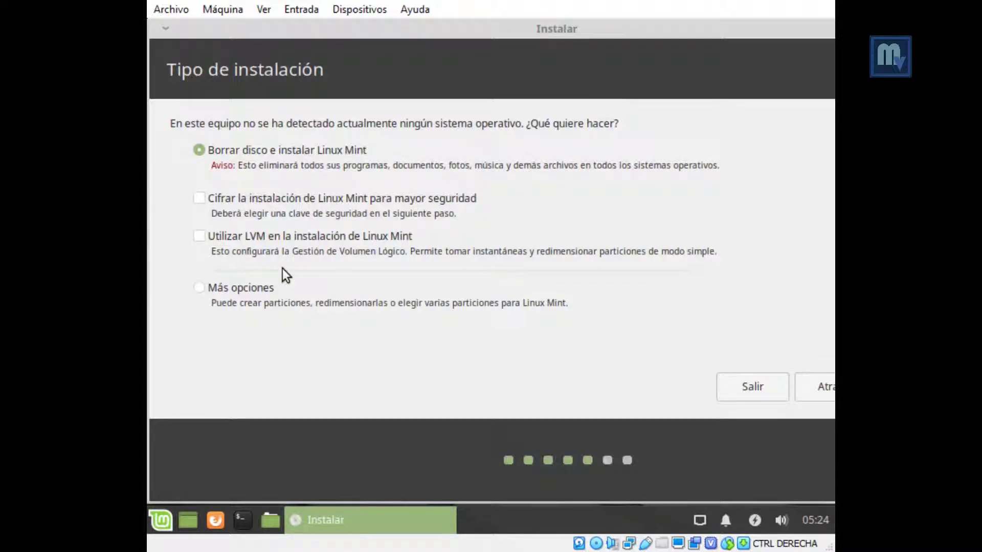
# Step: Choose Más opciones for manual partitioning and continue to the partition table
pyautogui.click(245, 289)
pyautogui.moveTo(546, 33); pyautogui.dragTo(377, 9)
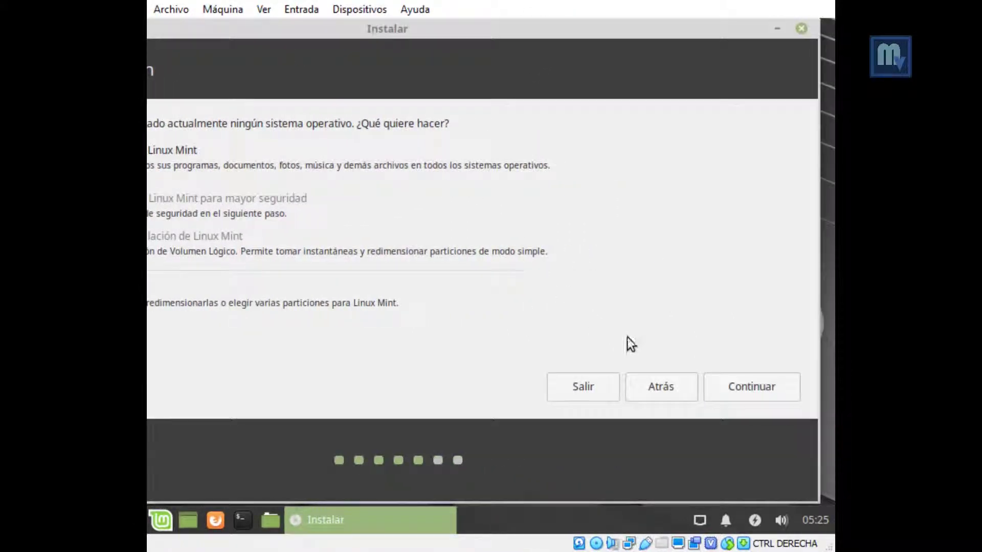
pyautogui.click(746, 393)
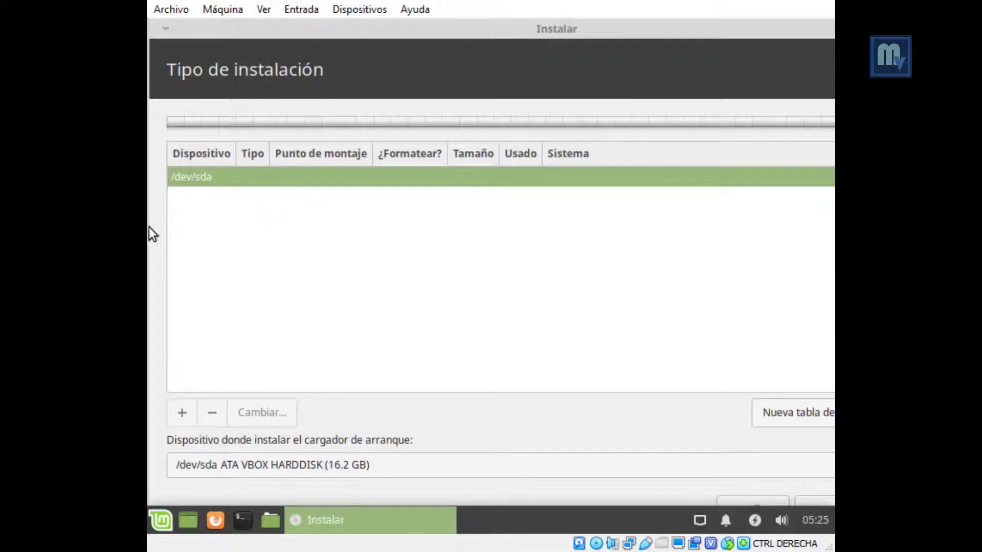
# Step: Create a new empty partition table on /dev/sda and select its 16231 MB free space
pyautogui.moveTo(149, 226); pyautogui.dragTo(376, 212)
pyautogui.moveTo(638, 32); pyautogui.dragTo(425, 28)
pyautogui.click(770, 412)
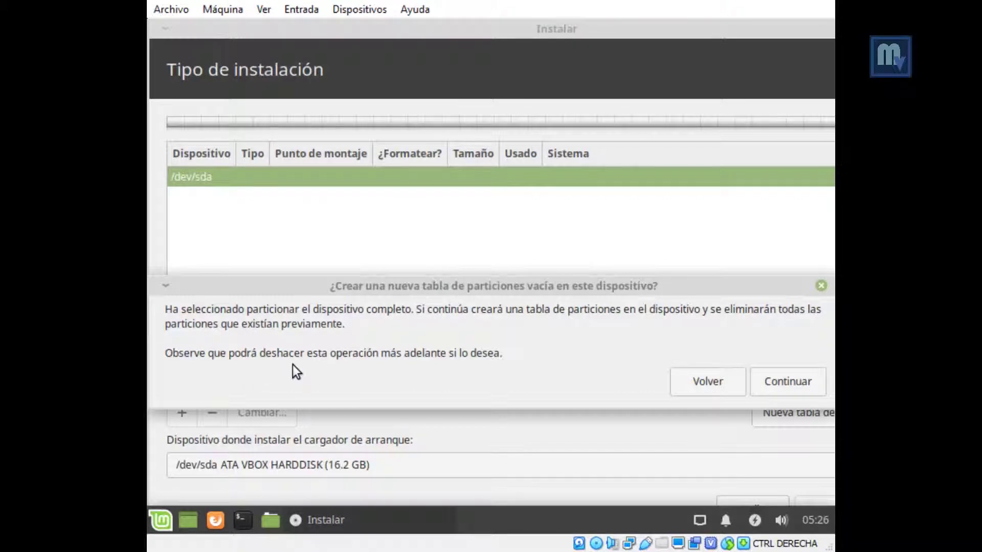
pyautogui.click(768, 385)
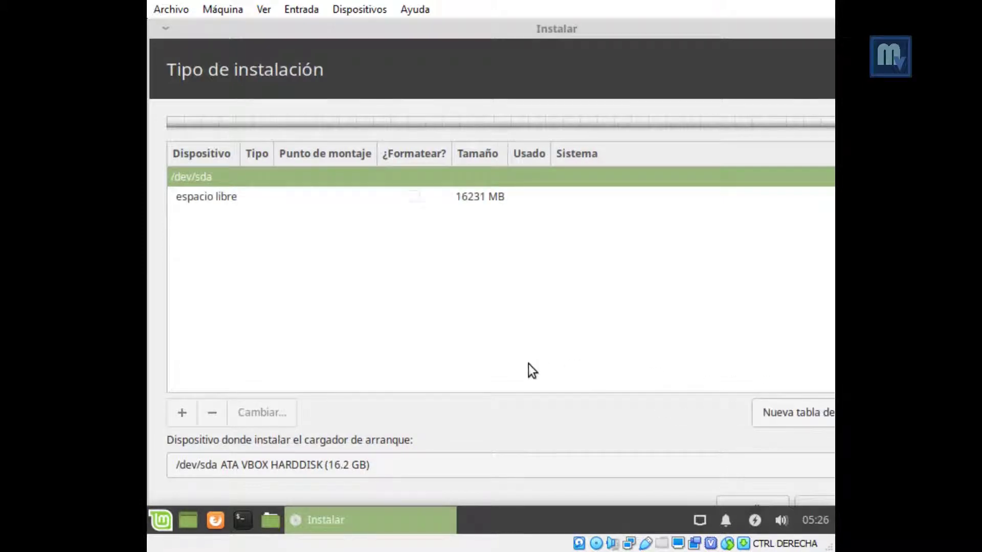
pyautogui.click(213, 204)
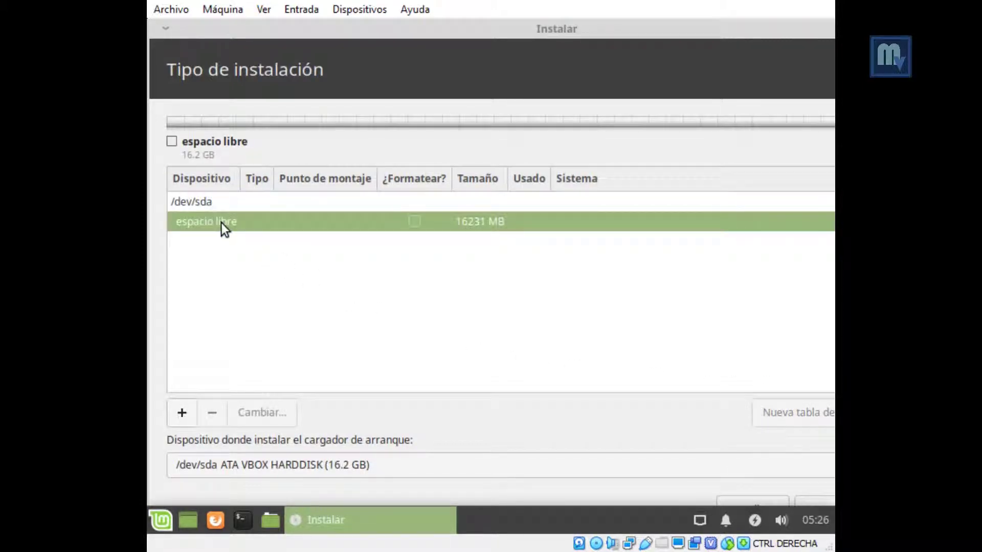
# Step: Add a 12000 MB primary ext4 partition mounted at / from the free space
pyautogui.doubleClick(221, 222)
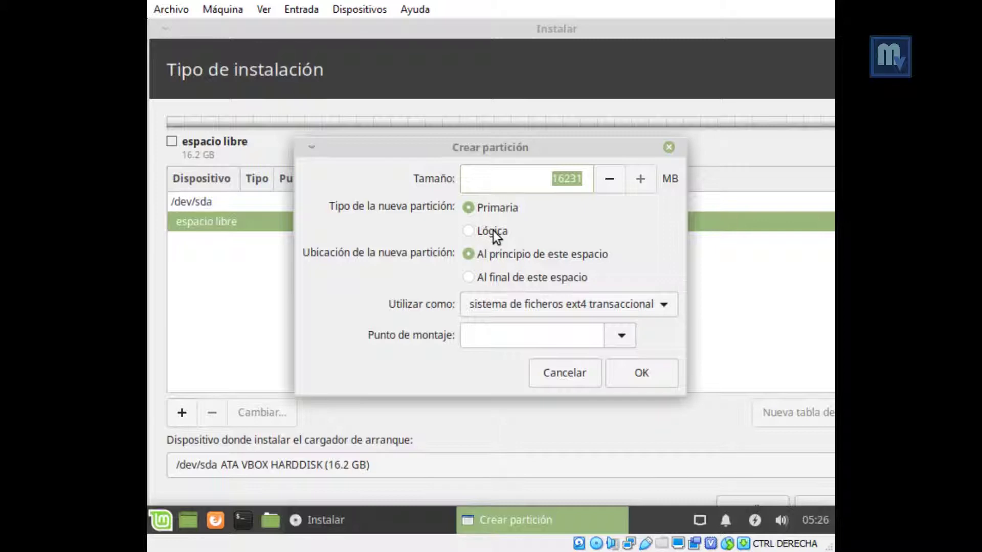
pyautogui.doubleClick(558, 180)
pyautogui.press('End')
pyautogui.doubleClick(558, 183)
pyautogui.write('12000')
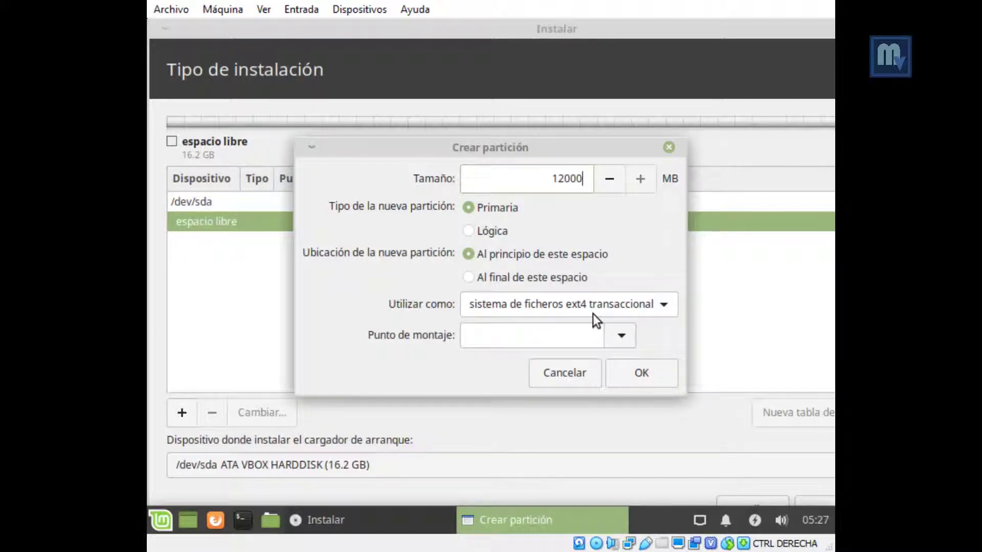
pyautogui.click(621, 337)
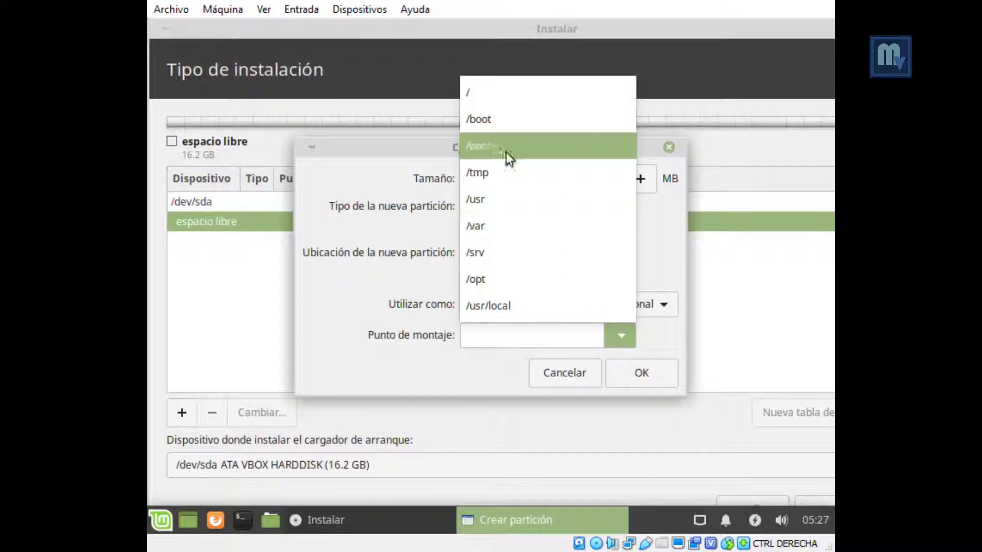
pyautogui.click(475, 93)
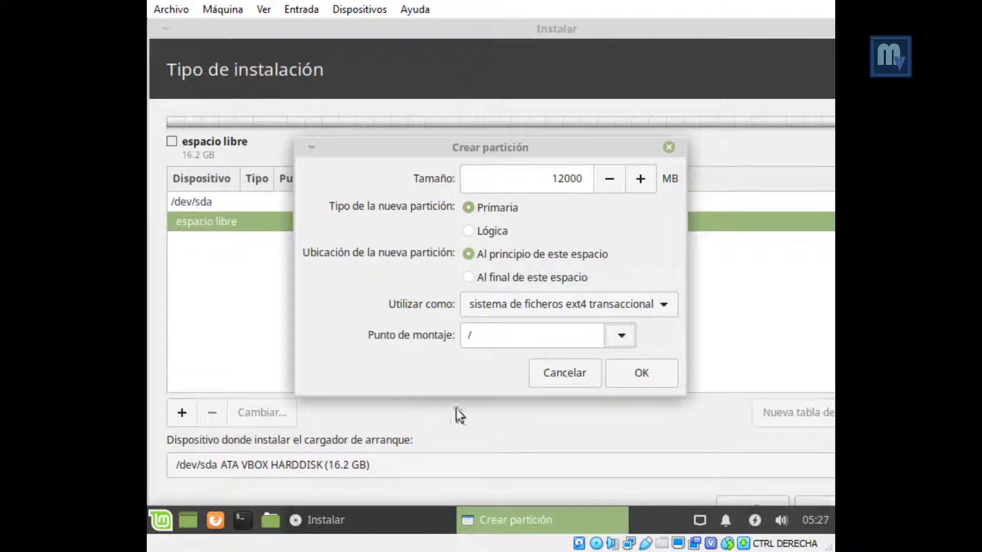
pyautogui.click(633, 377)
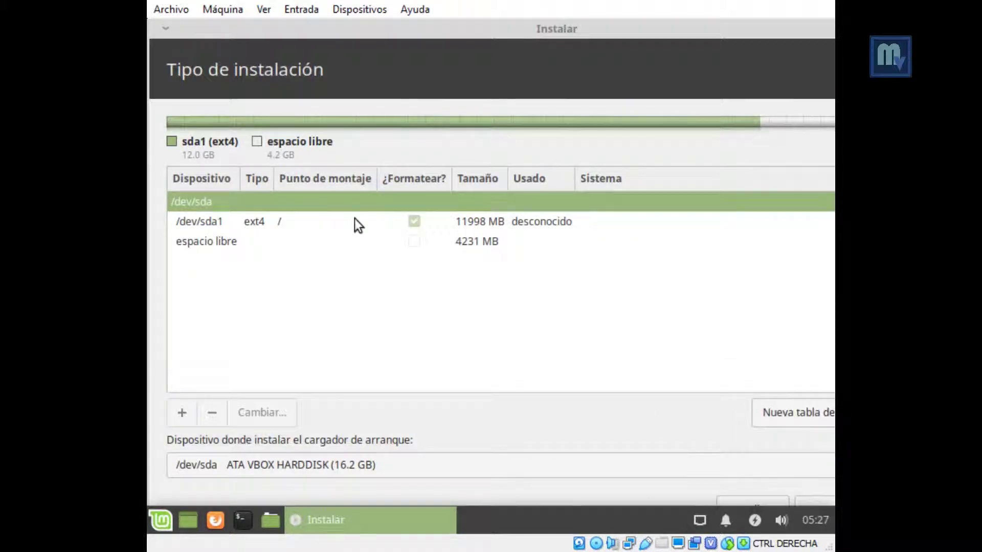
# Step: Open Crear partición on the remaining 4231 MB espacio libre row
pyautogui.doubleClick(232, 244)
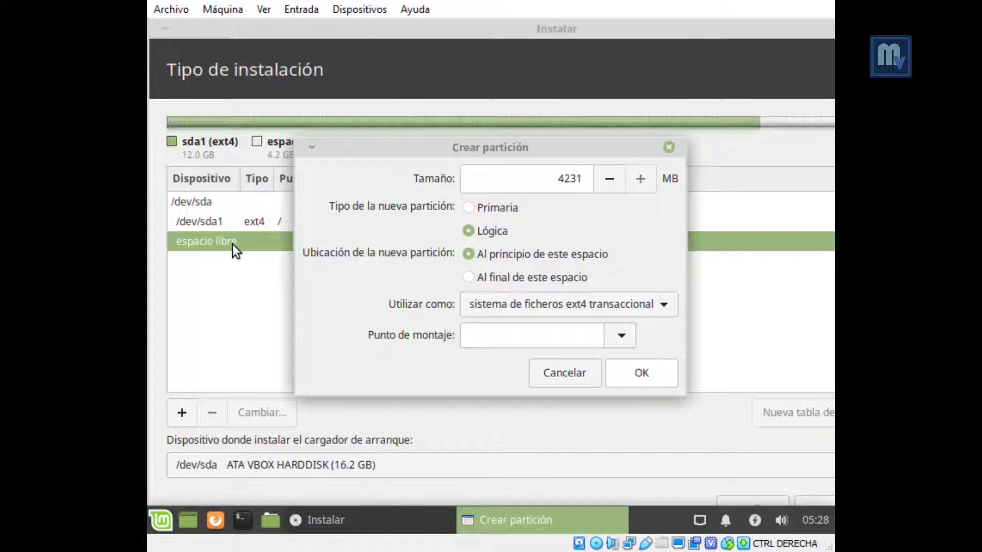
# Step: Set Tamaño to 512, use it as área de intercambio, and confirm
pyautogui.doubleClick(566, 180)
pyautogui.write('512')
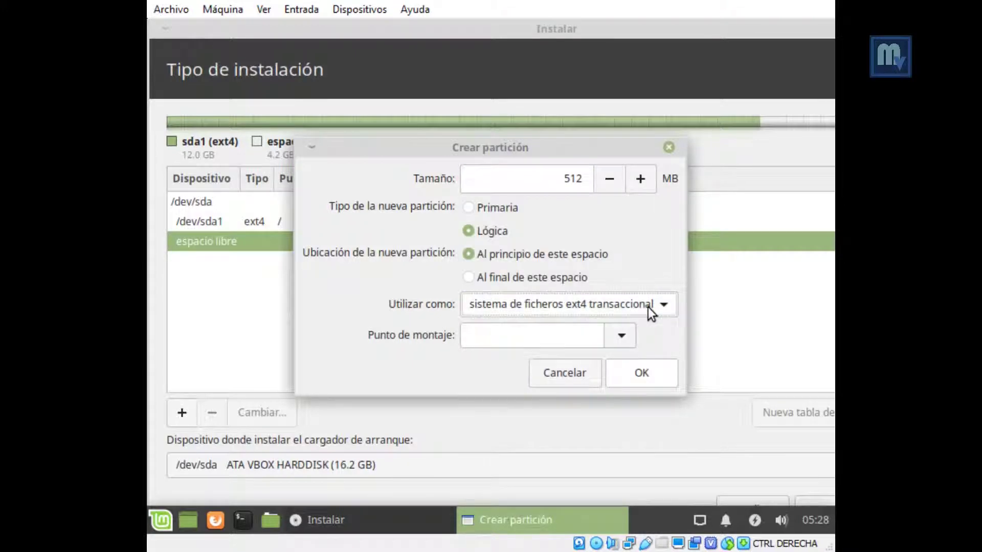
pyautogui.click(648, 308)
pyautogui.moveTo(568, 495)
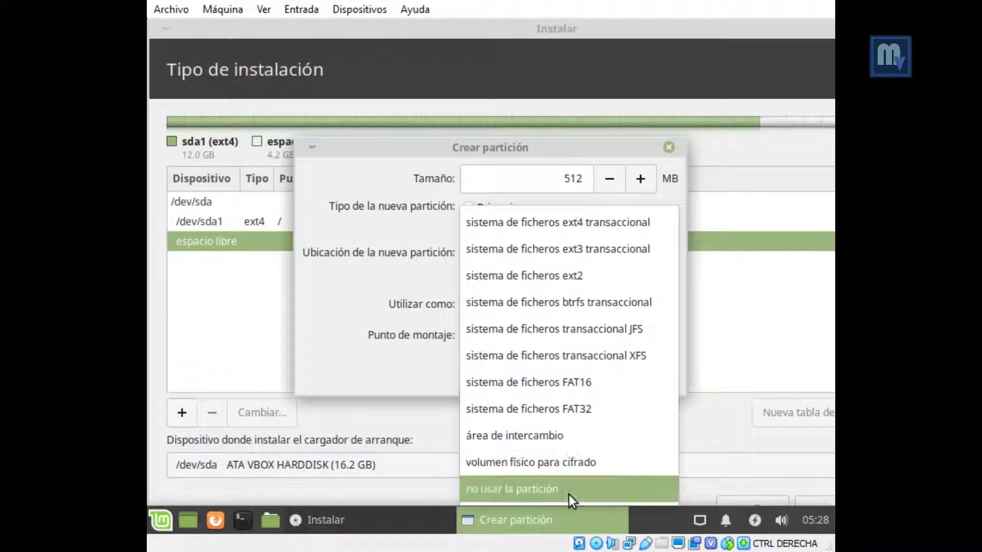
pyautogui.click(562, 440)
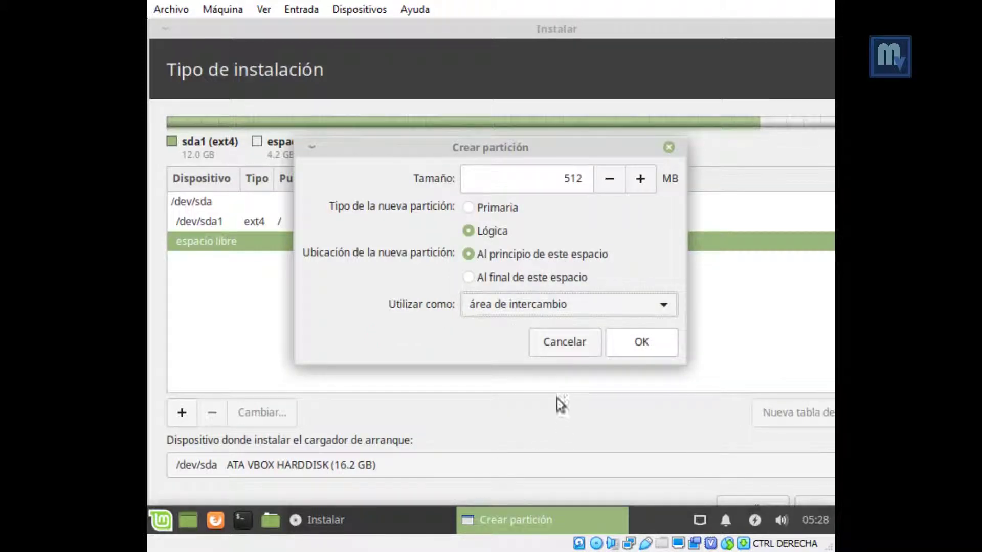
pyautogui.click(636, 343)
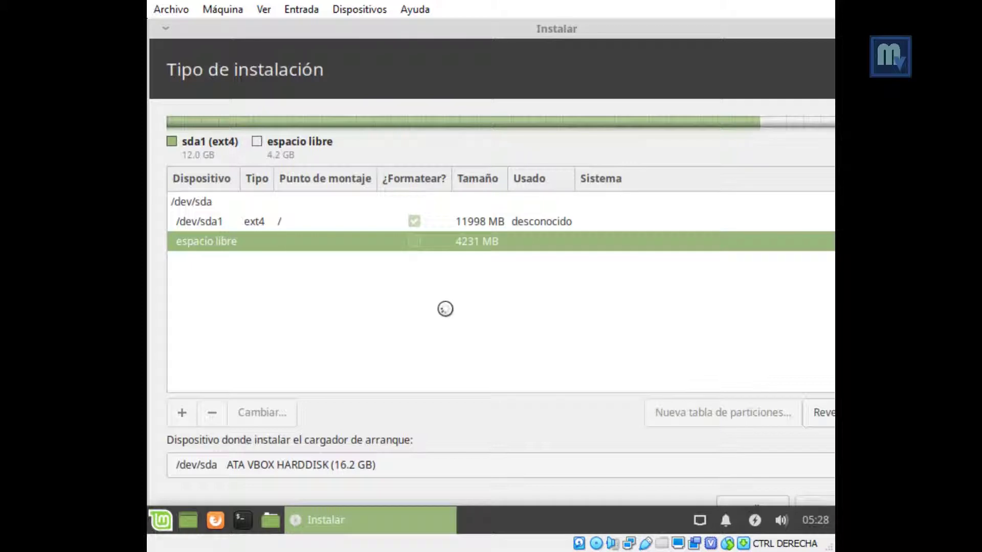
# Step: Make the remaining free space a logical ext4 partition mounted at /home
pyautogui.doubleClick(243, 264)
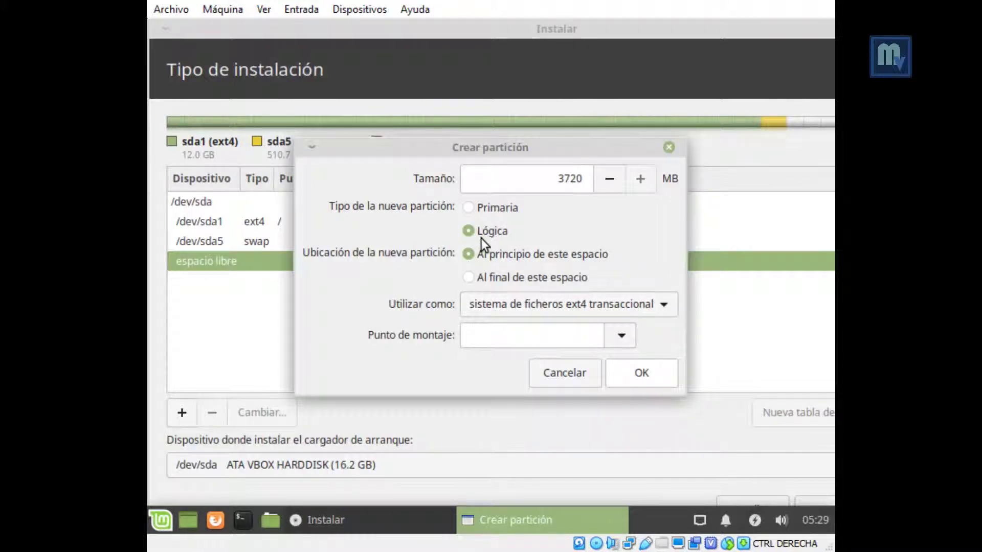
pyautogui.click(624, 342)
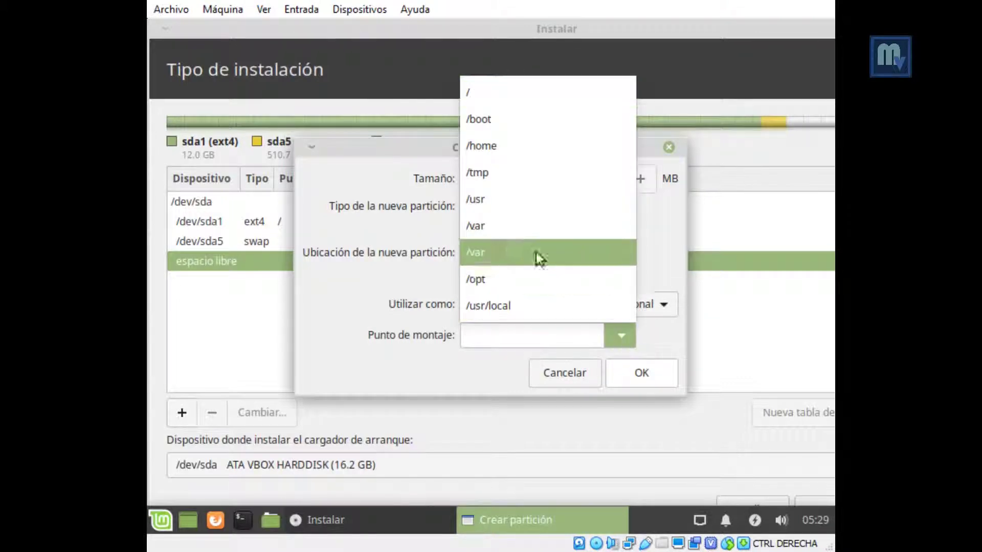
pyautogui.click(499, 151)
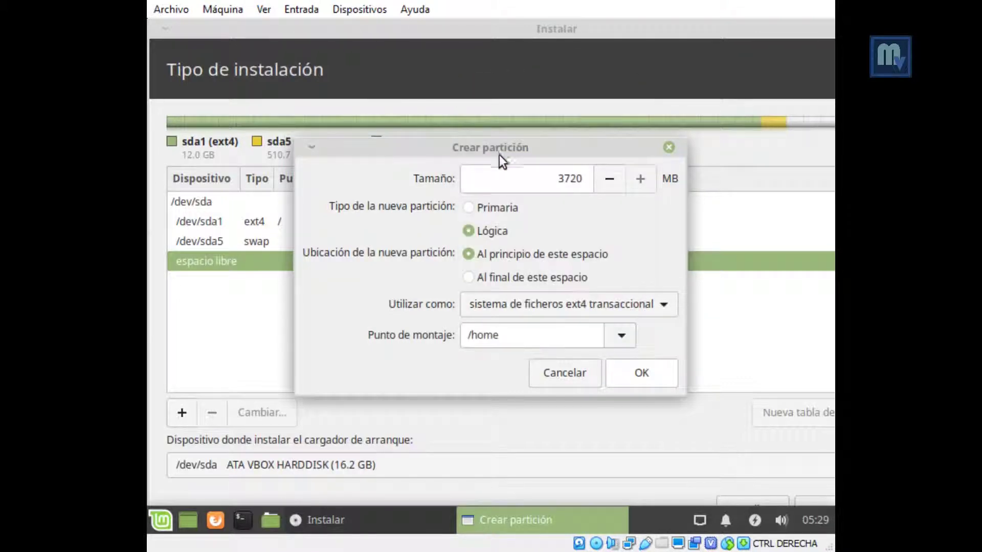
pyautogui.click(633, 378)
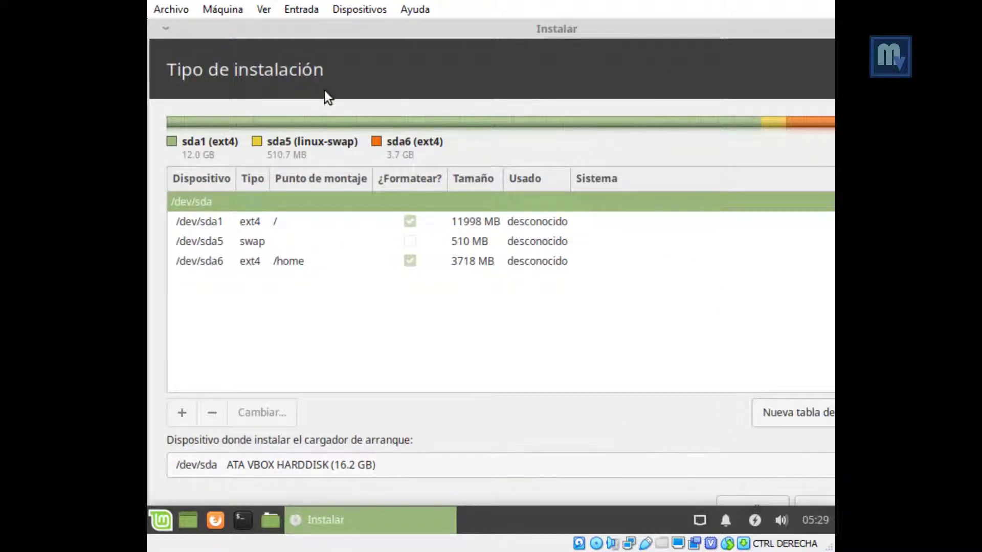
# Step: Unlock the desktop panel in Panel Preferences by unchecking Lock panel
pyautogui.moveTo(572, 32); pyautogui.dragTo(394, 33)
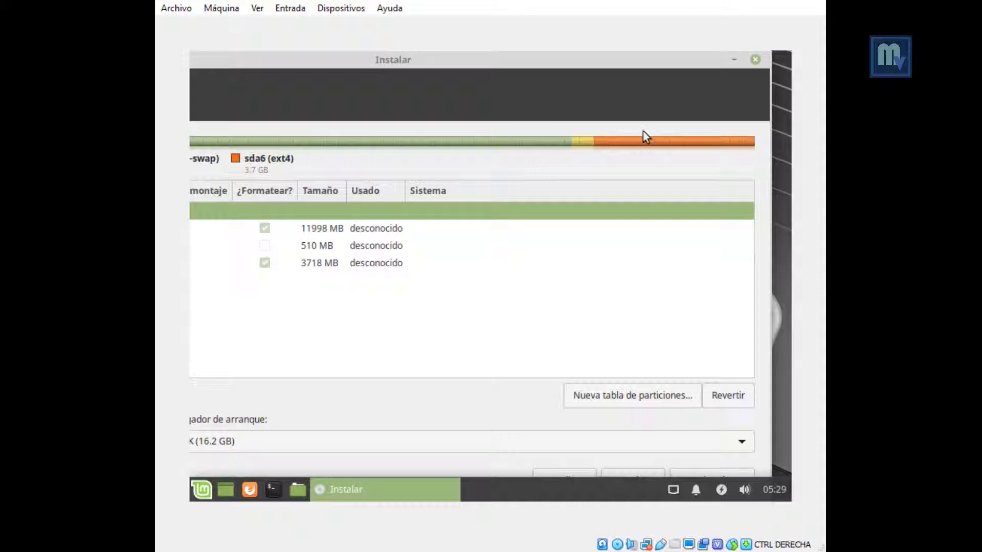
pyautogui.moveTo(667, 63); pyautogui.dragTo(703, 24)
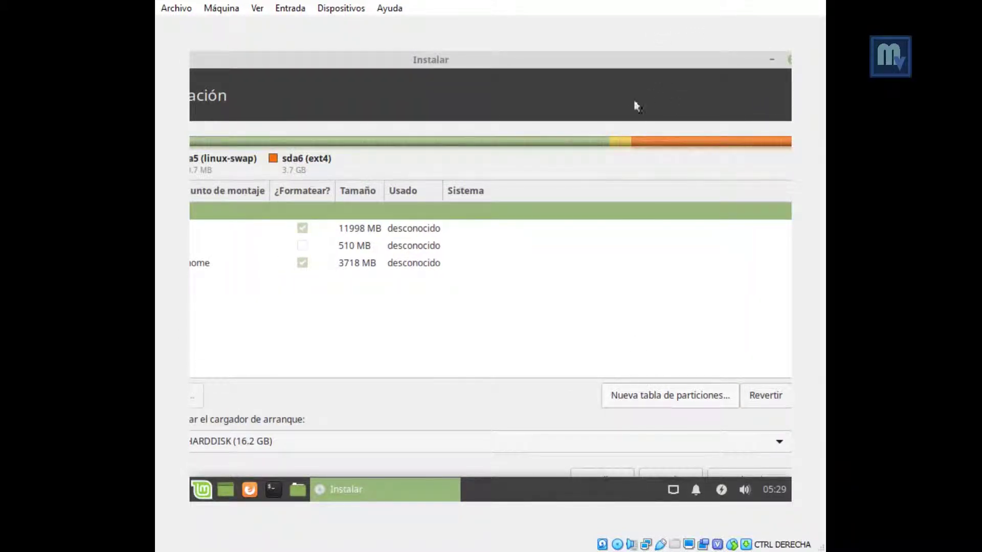
pyautogui.moveTo(642, 62); pyautogui.dragTo(599, 59)
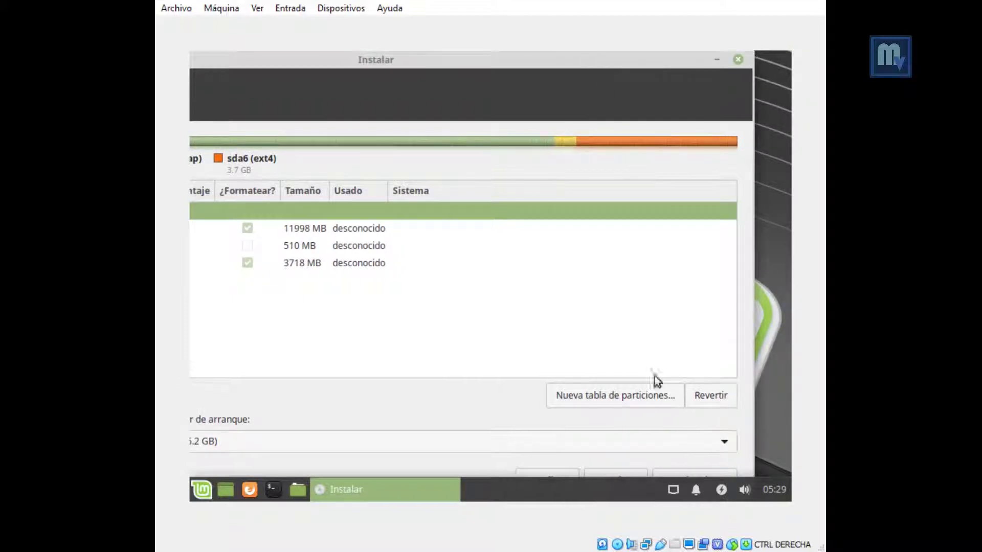
pyautogui.rightClick(565, 487)
pyautogui.moveTo(567, 488)
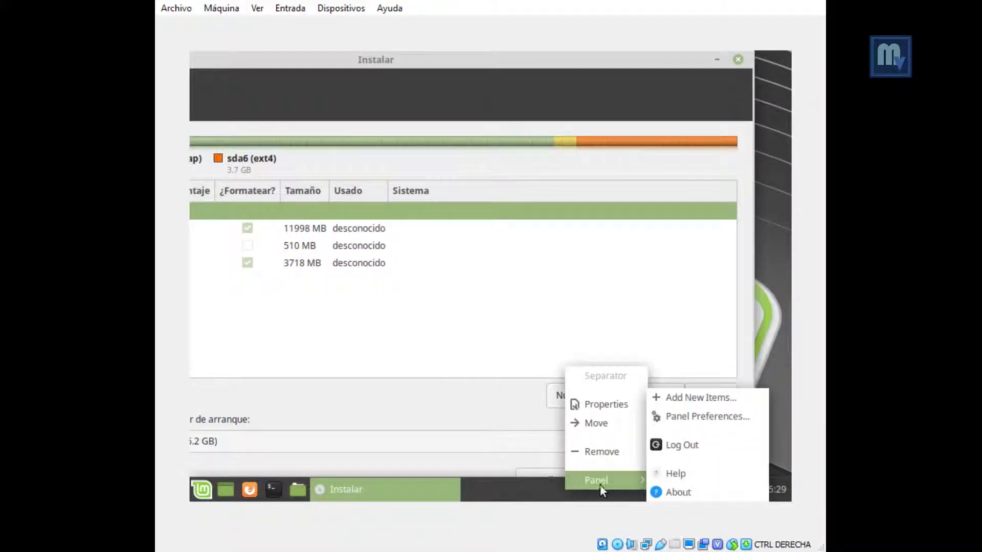
pyautogui.click(683, 418)
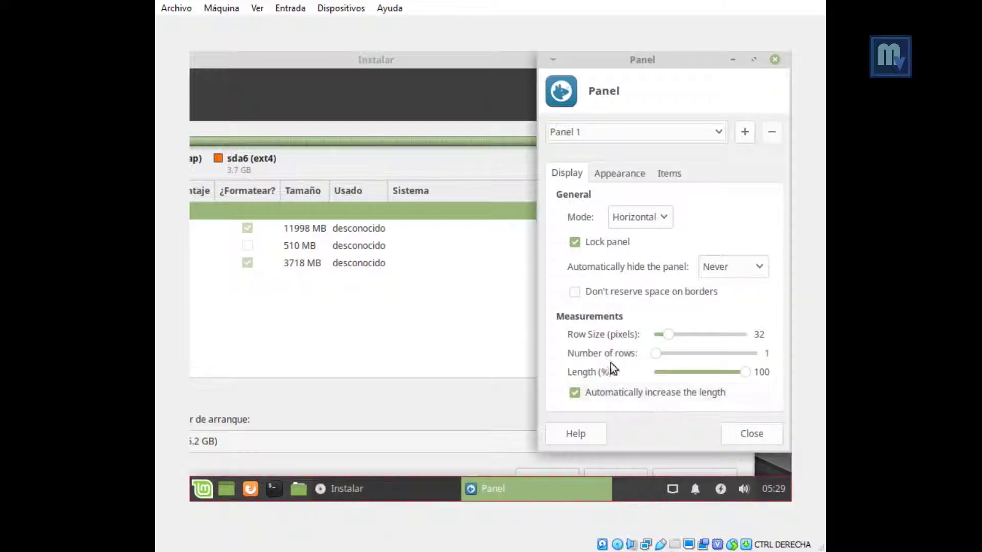
pyautogui.click(575, 240)
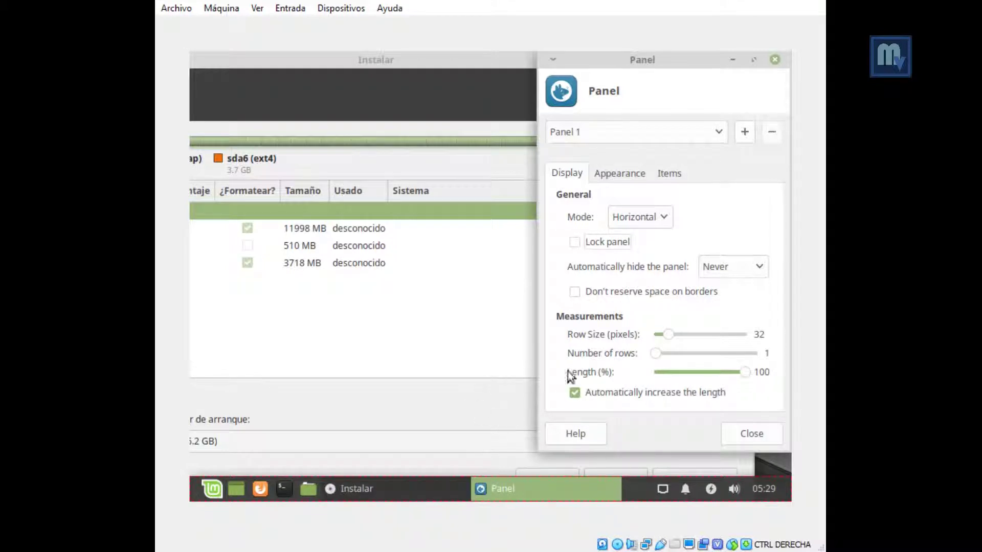
pyautogui.click(734, 437)
# Step: Switch the desktop panel's Mode to Vertical along the left edge
pyautogui.rightClick(531, 489)
pyautogui.moveTo(588, 478)
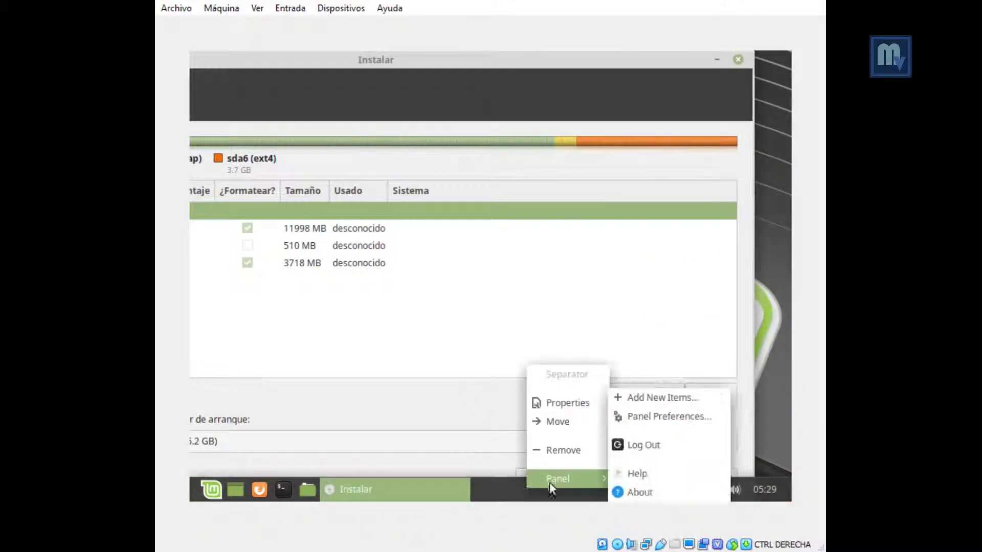
pyautogui.click(652, 424)
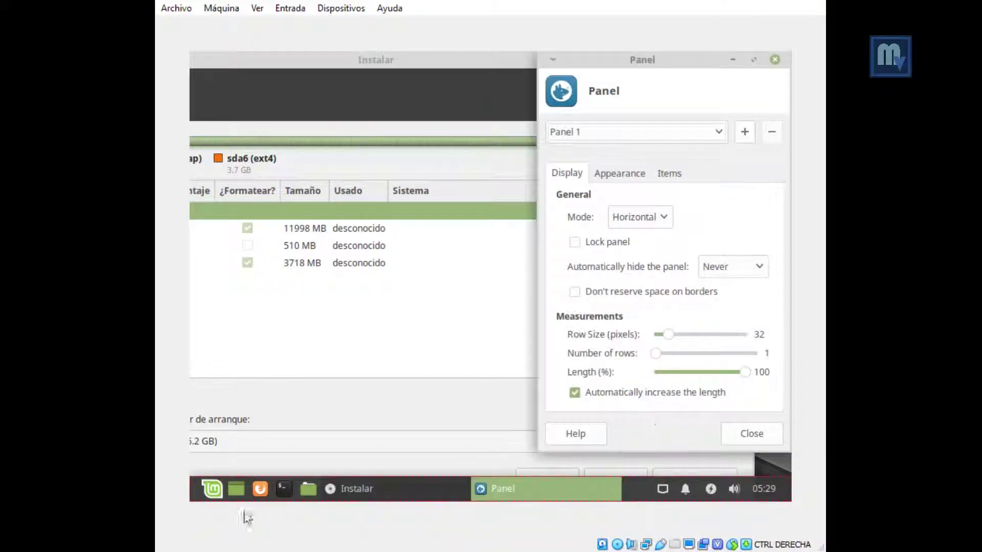
pyautogui.moveTo(193, 495); pyautogui.dragTo(160, 276)
pyautogui.click(648, 217)
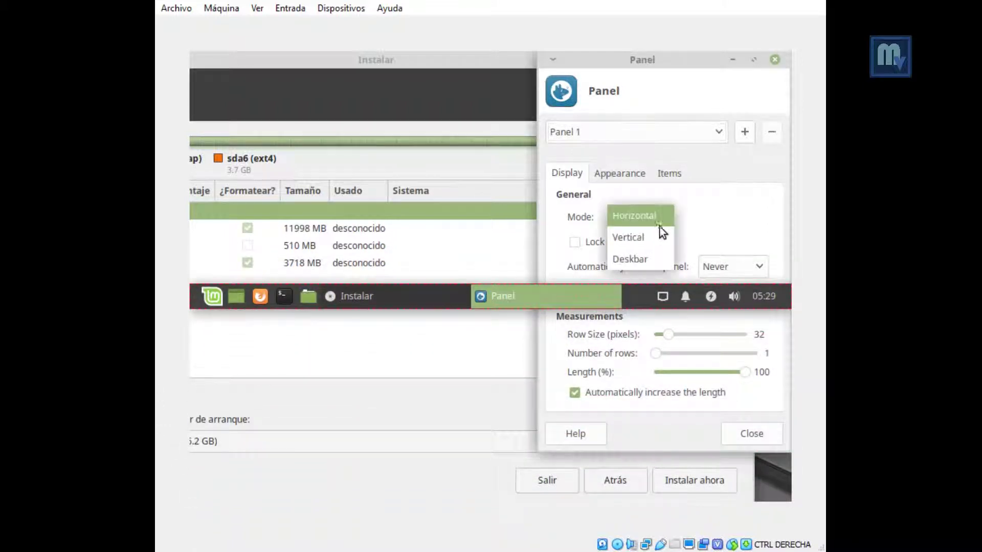
pyautogui.click(637, 238)
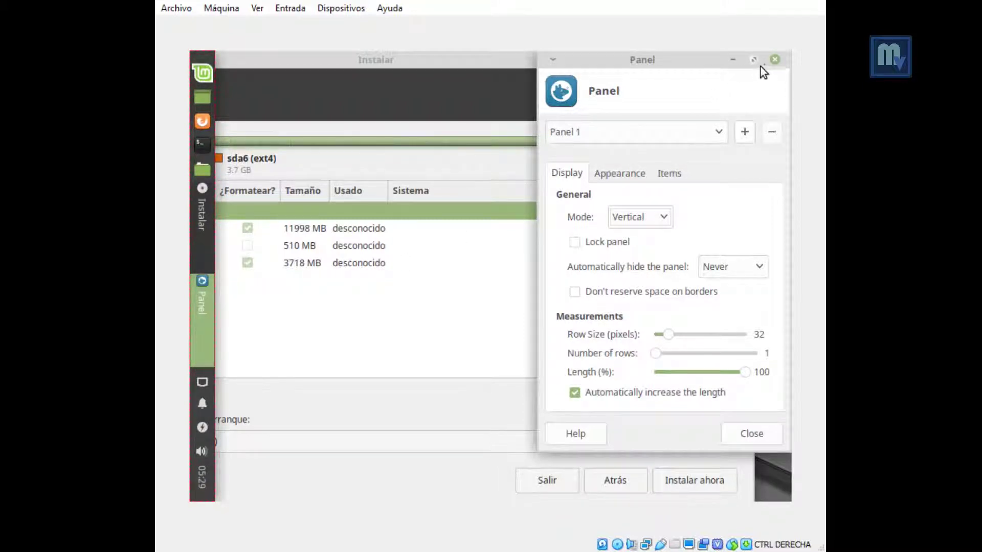
pyautogui.click(774, 60)
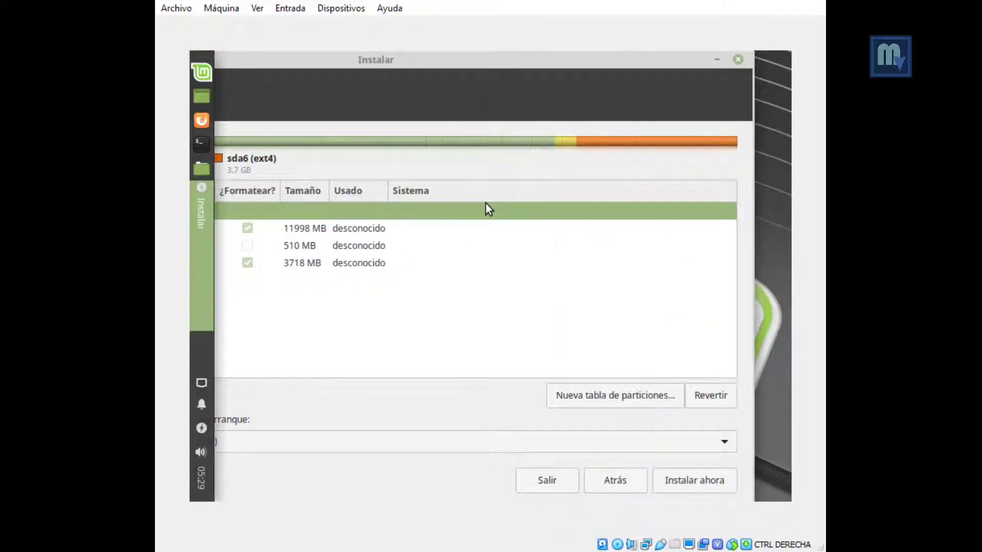
pyautogui.moveTo(450, 60); pyautogui.dragTo(487, 62)
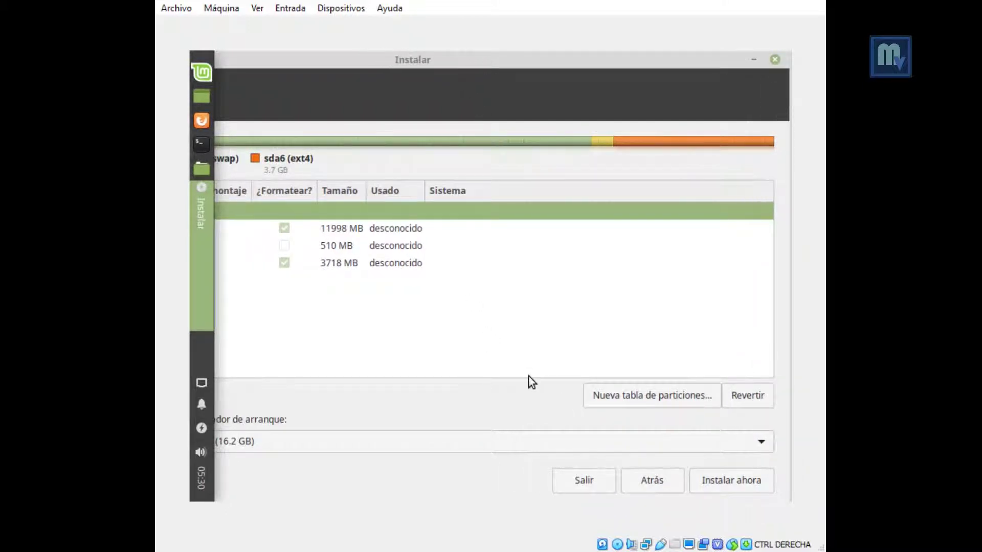
# Step: Return to the installation type page with Atrás and start Instalar ahora
pyautogui.click(651, 482)
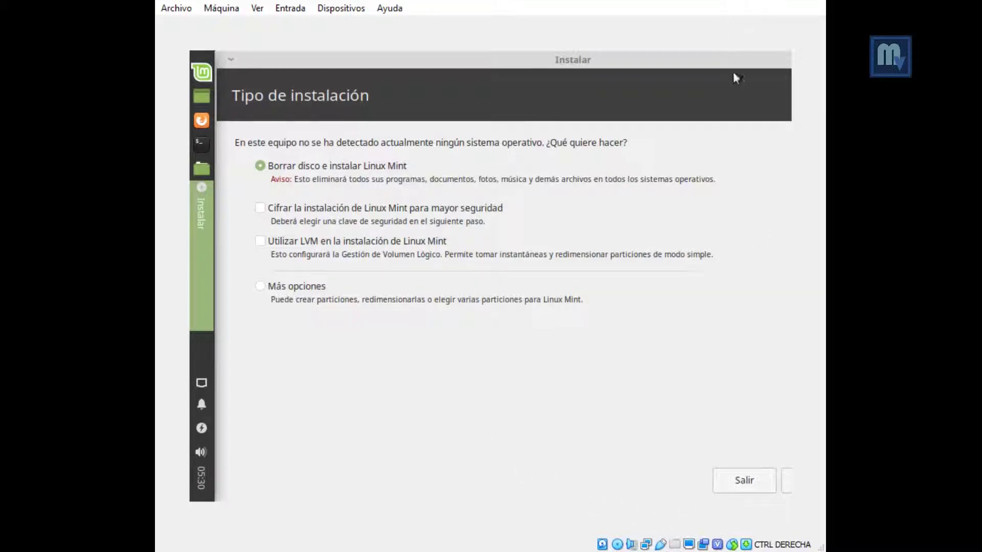
pyautogui.moveTo(742, 64); pyautogui.dragTo(544, 68)
pyautogui.click(676, 479)
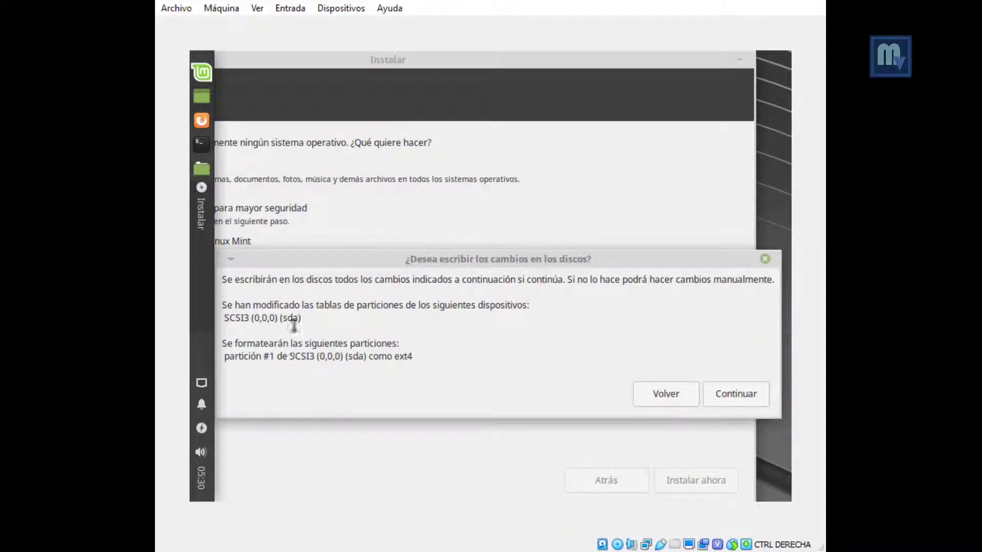
# Step: Confirm that the partition changes are written to disk
pyautogui.click(725, 395)
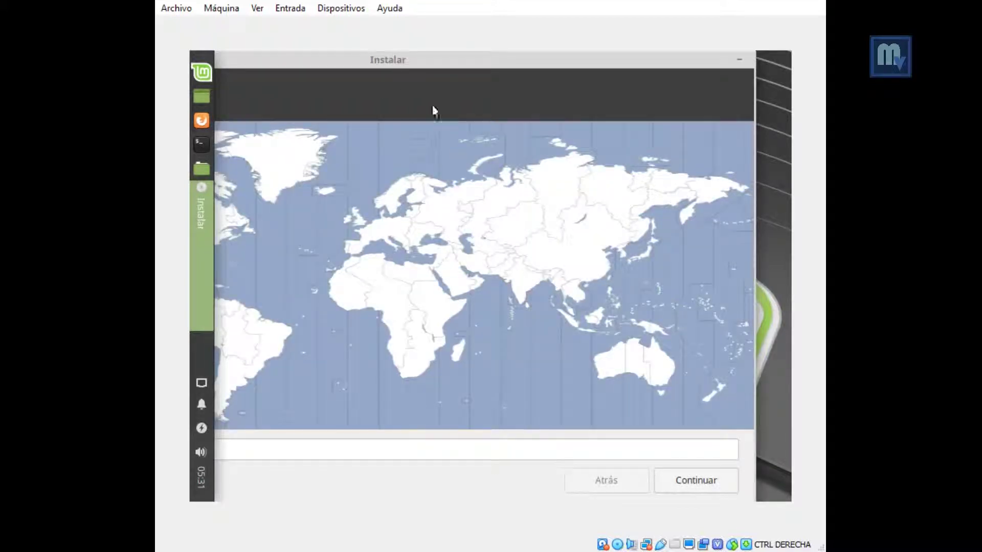
# Step: Resize the installer window back into view and accept Mexico City as the time zone
pyautogui.click(756, 220)
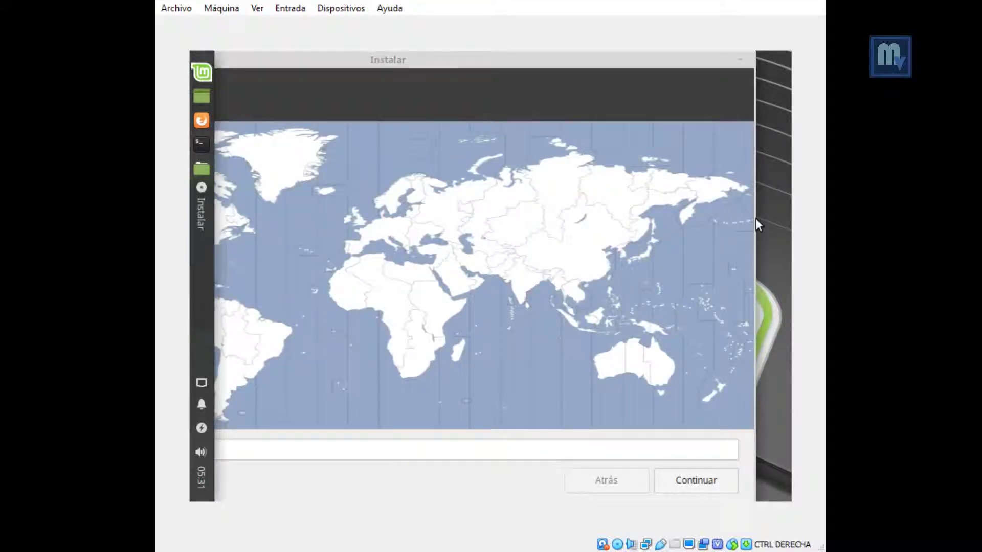
pyautogui.moveTo(755, 220); pyautogui.dragTo(558, 225)
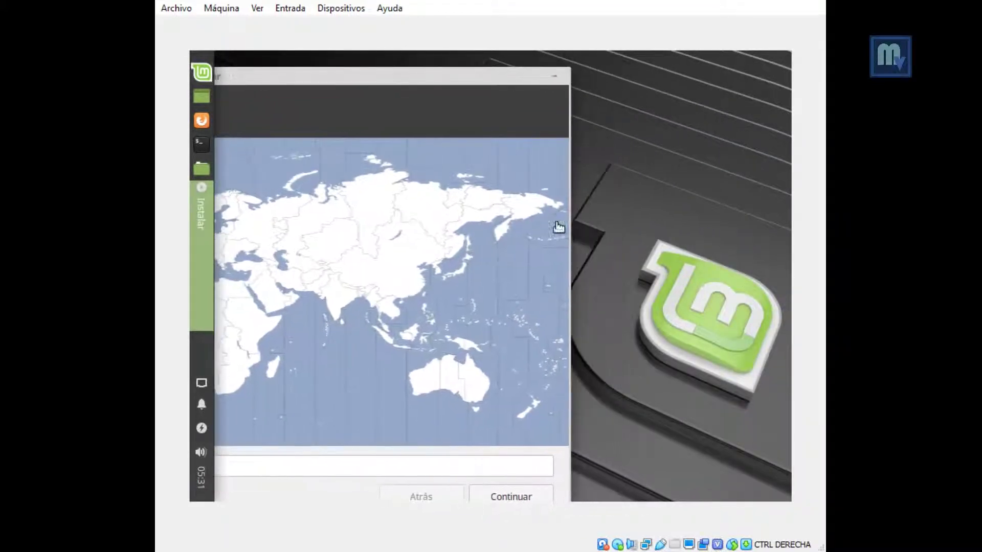
pyautogui.moveTo(390, 85); pyautogui.dragTo(637, 71)
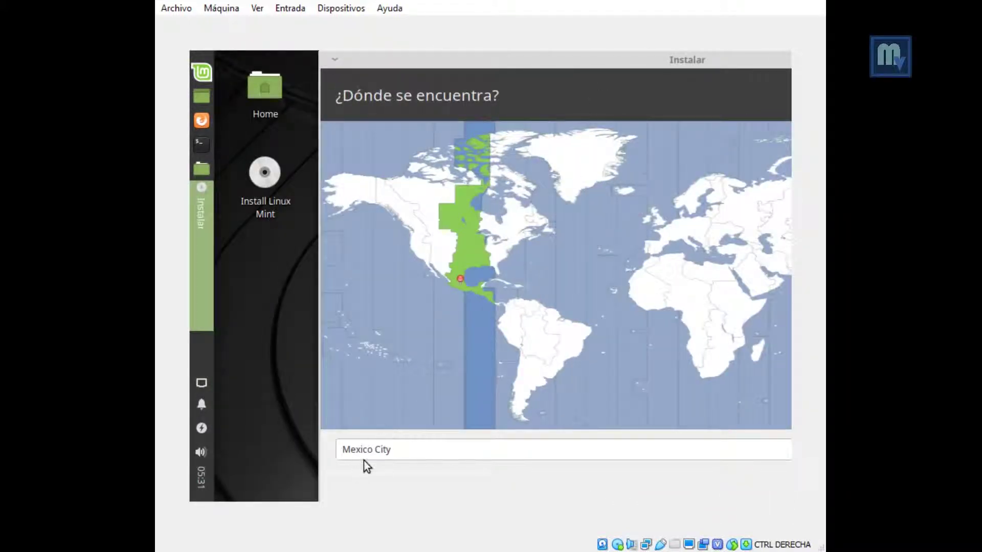
pyautogui.moveTo(776, 46); pyautogui.dragTo(475, 38)
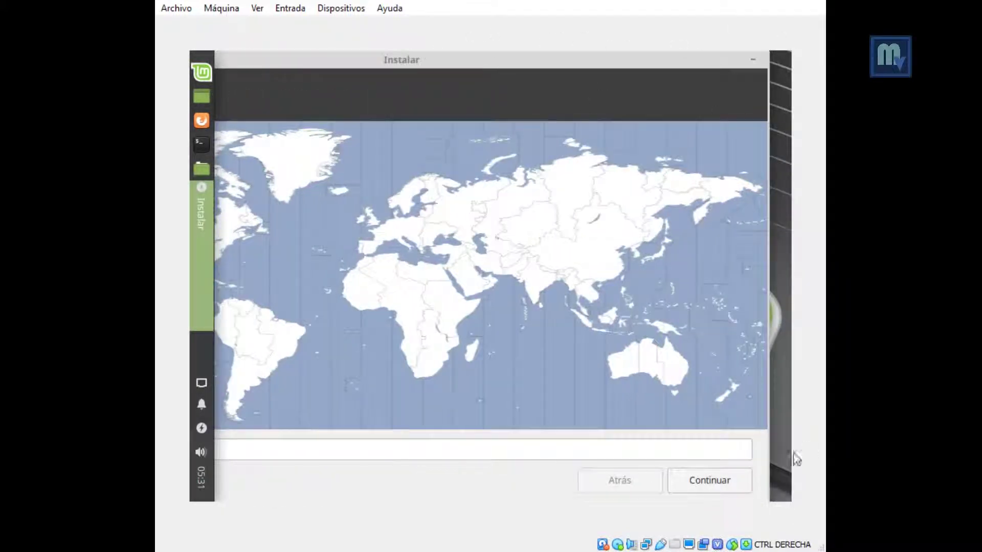
pyautogui.click(721, 481)
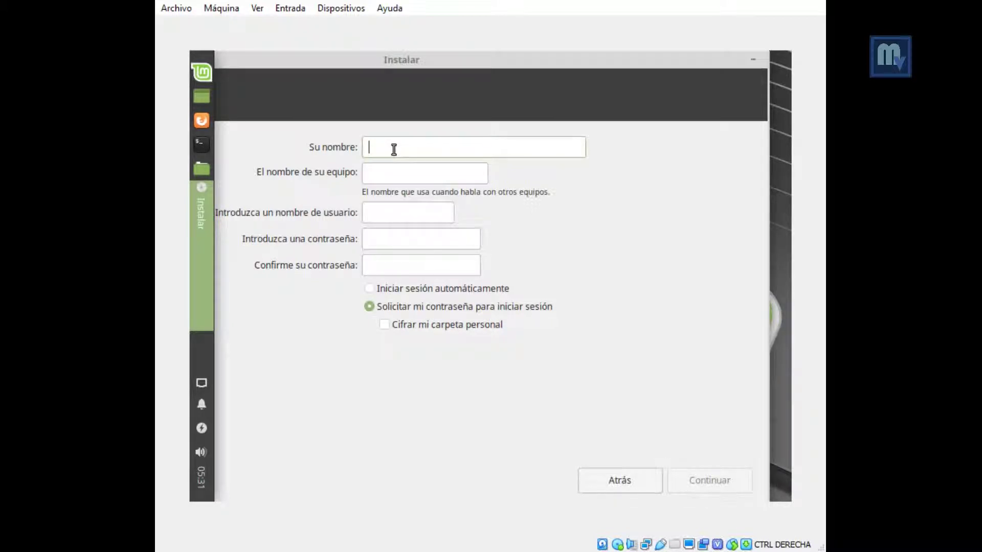
# Step: Enter the full name, adding a short suffix, and keep the suggested username unchanged
pyautogui.write('mav')
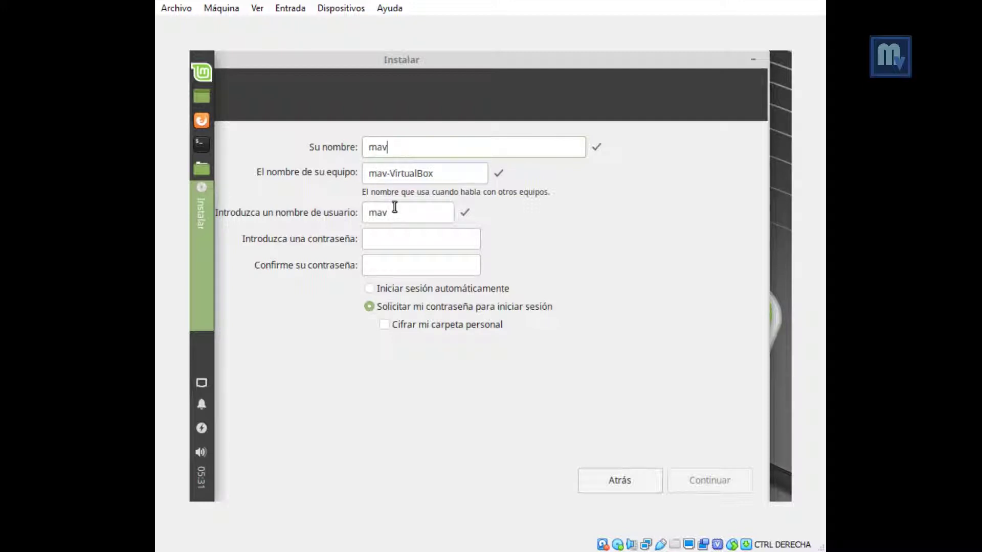
pyautogui.write('er')
pyautogui.doubleClick(391, 219)
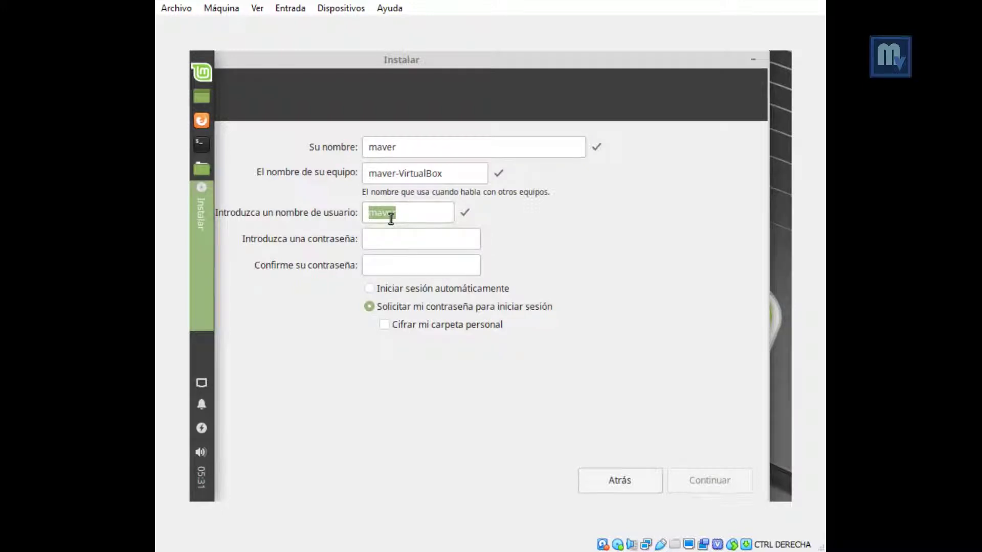
pyautogui.doubleClick(381, 147)
pyautogui.click(401, 147)
pyautogui.write('mc')
pyautogui.click(404, 212)
pyautogui.doubleClick(386, 217)
pyautogui.click(406, 218)
pyautogui.doubleClick(410, 215)
pyautogui.click(410, 215)
# Step: Set the account password and a matching confirmation, lengthened to seven characters
pyautogui.click(395, 242)
pyautogui.write('1234')
pyautogui.click(394, 262)
pyautogui.write('1234')
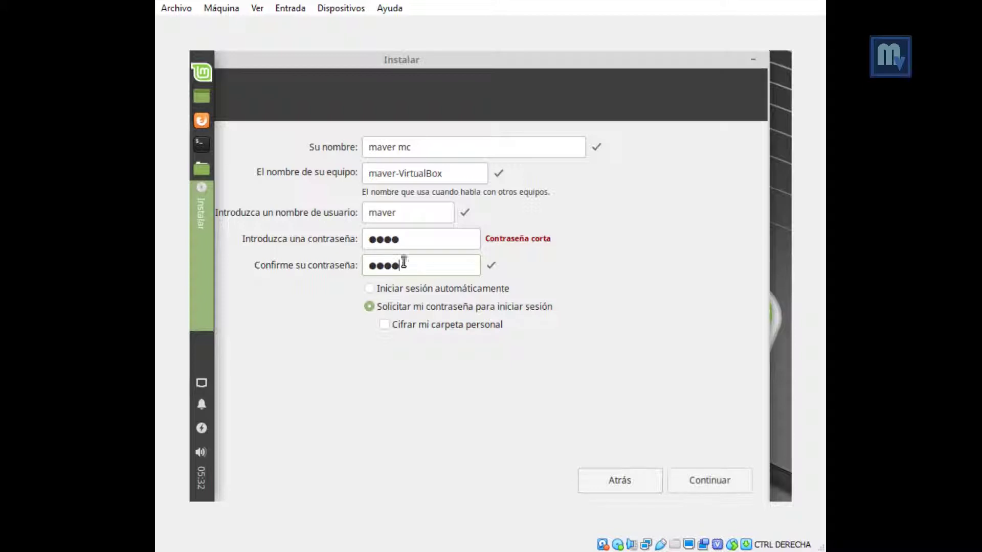
pyautogui.click(430, 245)
pyautogui.write('567')
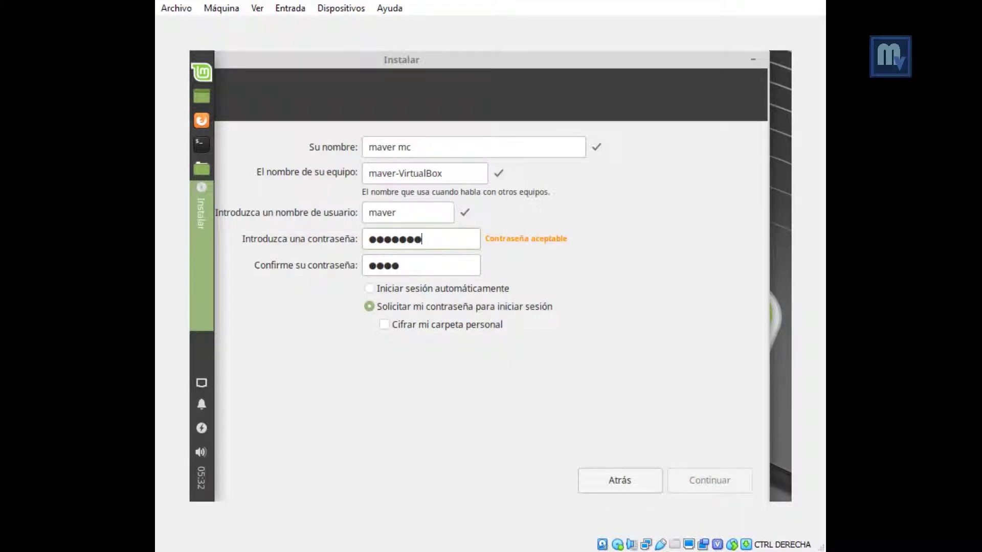
pyautogui.click(416, 274)
pyautogui.write('567')
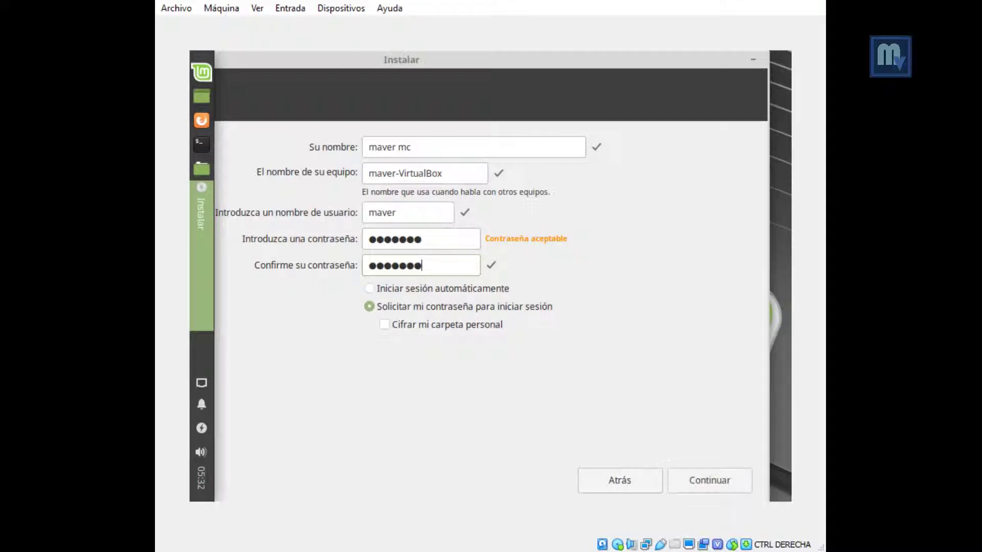
# Step: Choose 'Iniciar sesión automáticamente' and begin the installation
pyautogui.click(408, 290)
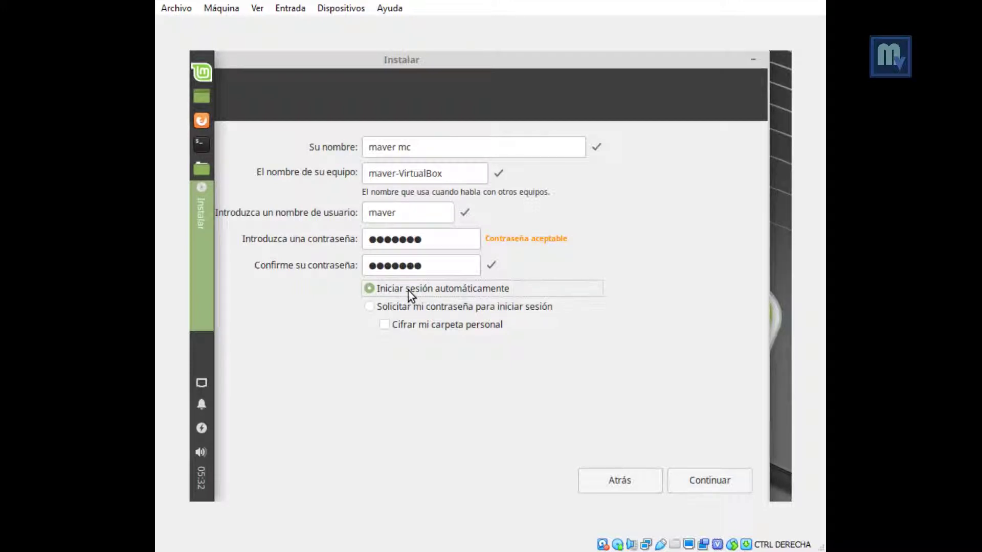
pyautogui.click(412, 307)
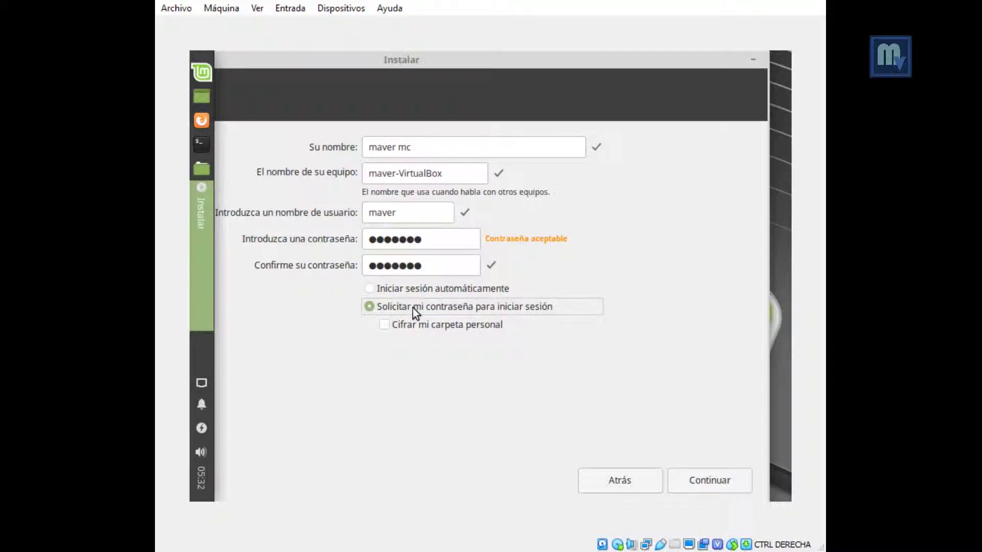
pyautogui.click(401, 295)
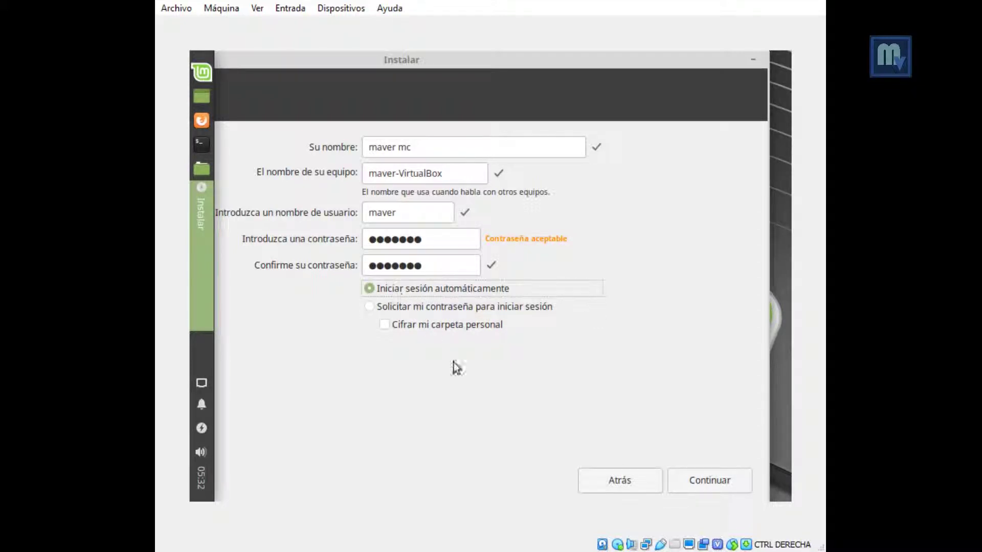
pyautogui.click(715, 483)
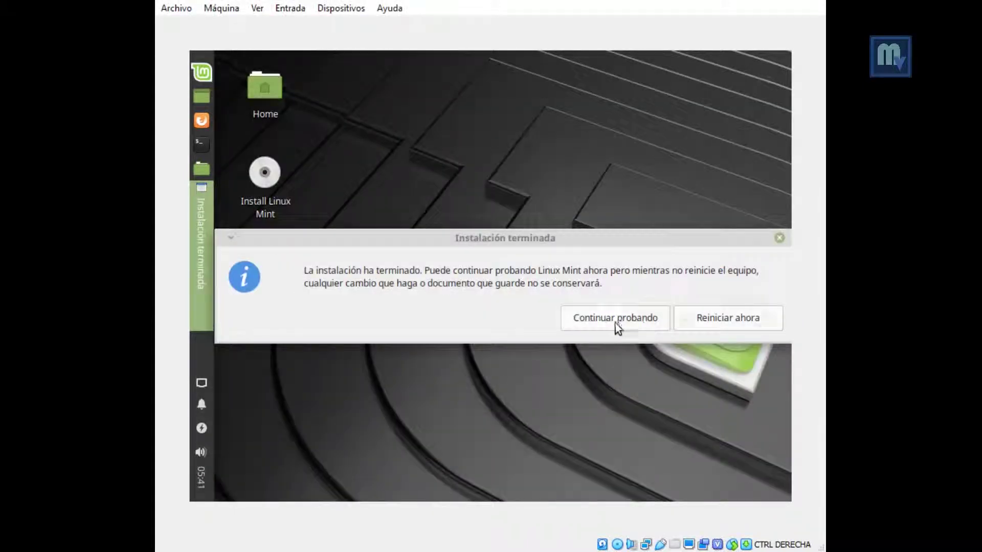
# Step: Once installation finishes, choose 'Continuar probando' to stay in the live session
pyautogui.click(611, 319)
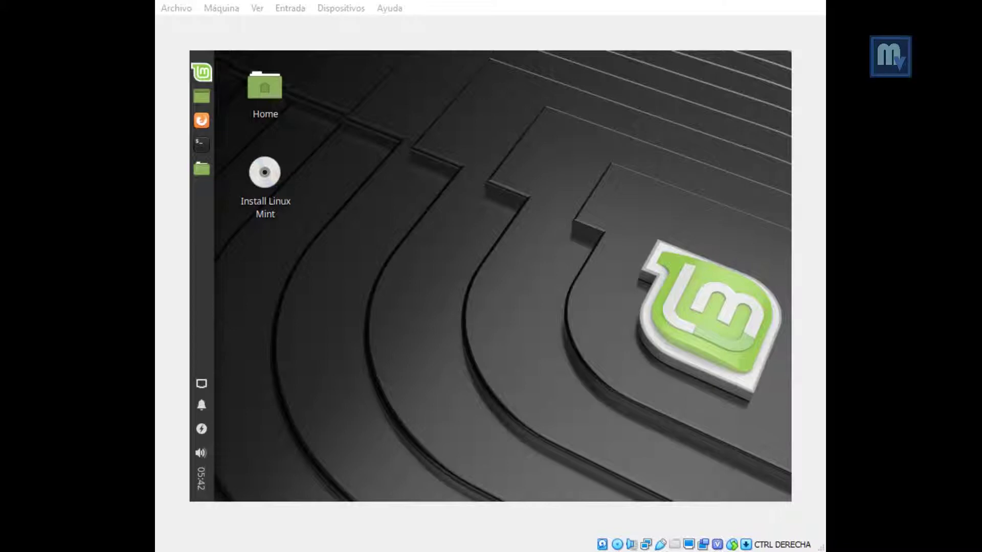
# Step: Restart from the Mint menu's Log out options and continue past the remove-medium prompt
pyautogui.press('super')
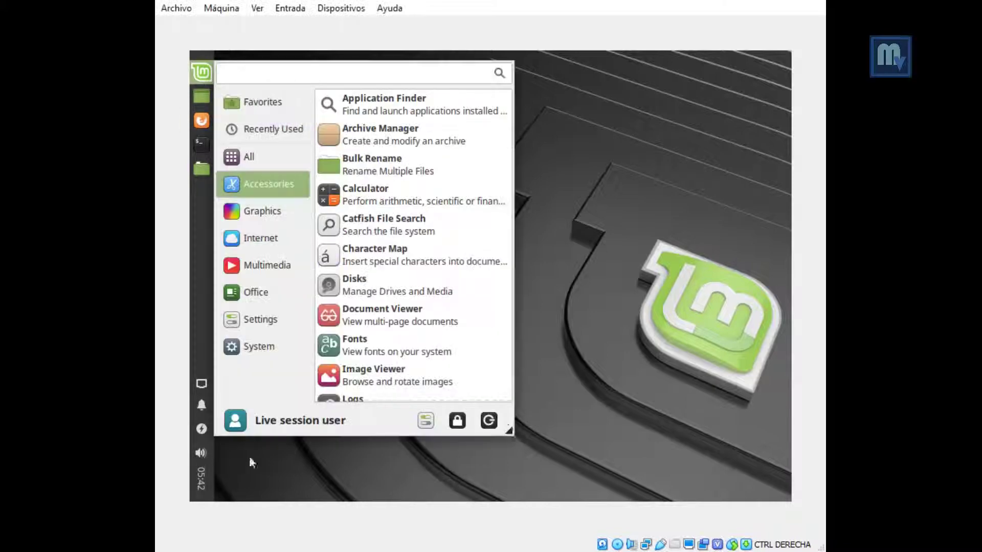
pyautogui.click(501, 429)
pyautogui.click(560, 233)
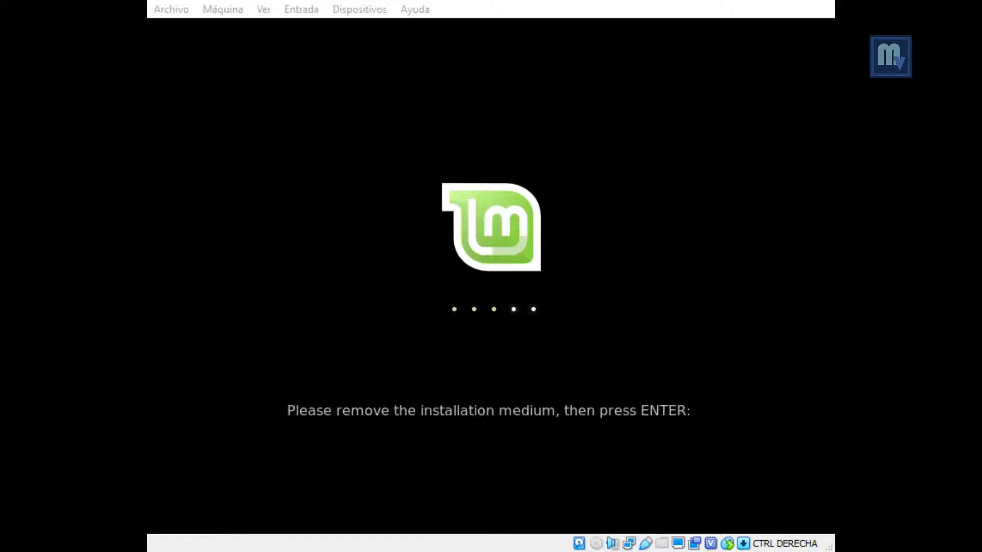
pyautogui.press('Return')
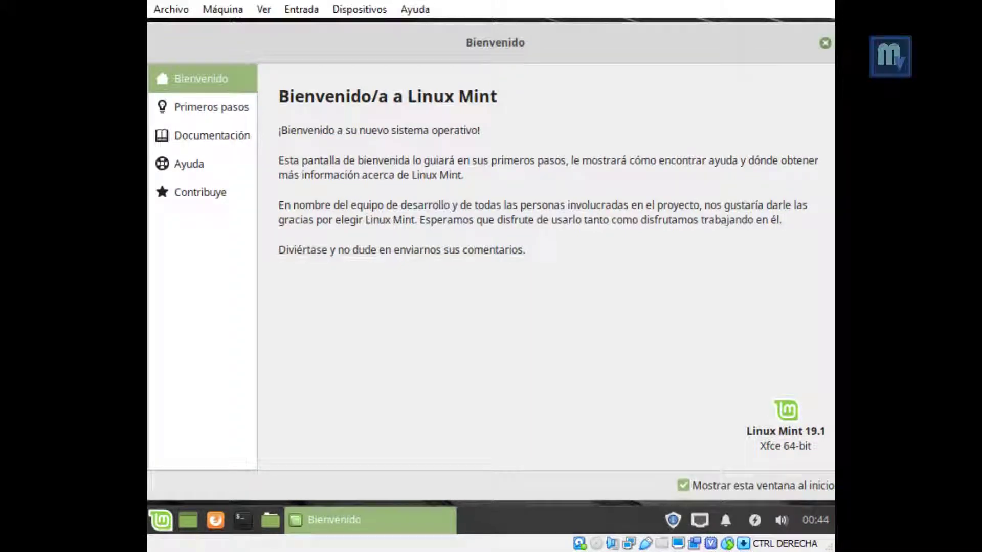
# Step: Close the Bienvenido welcome window with Alt+F4
pyautogui.hotkey('alt', 'F4')
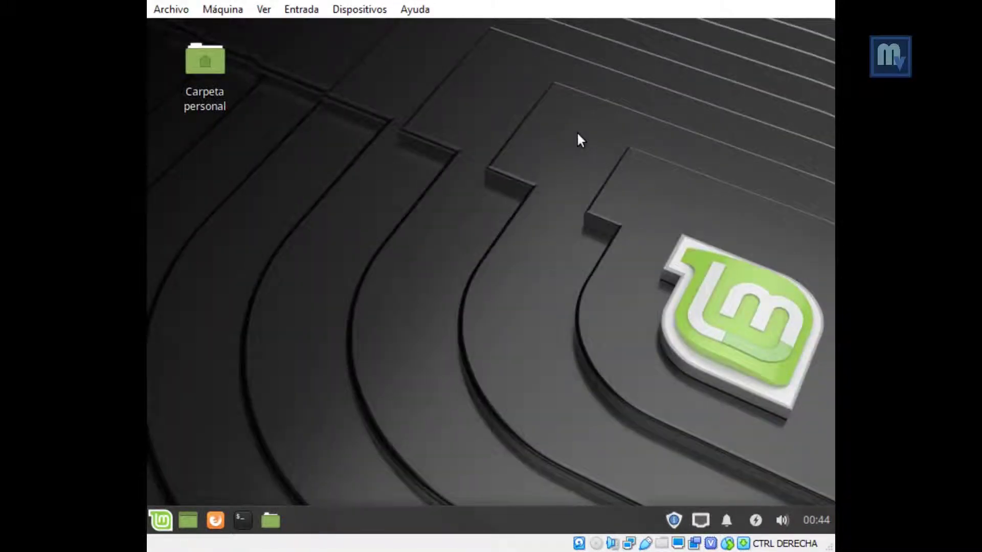